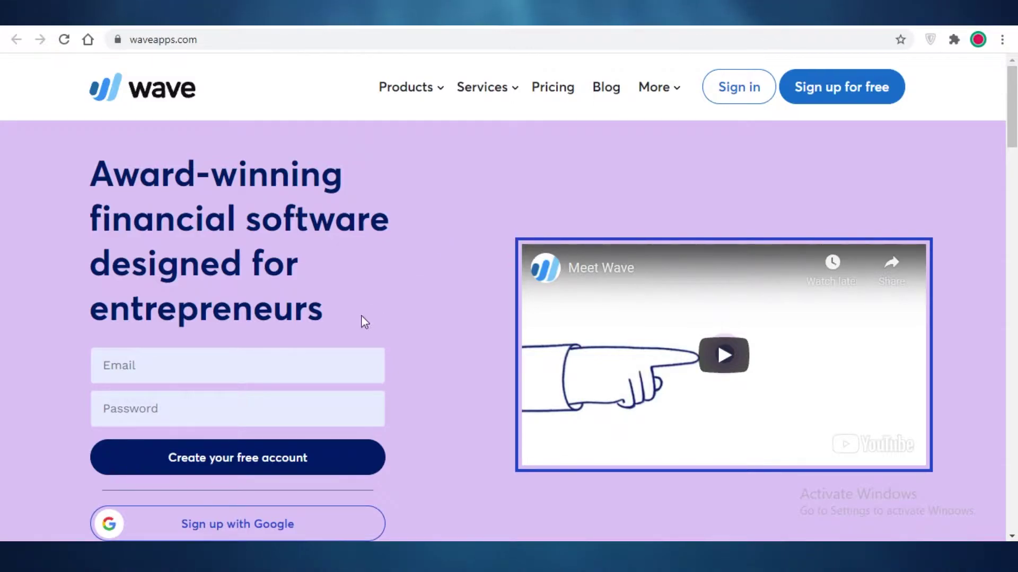
Enter the owner's first and last name on the setup form
{"action": "scroll", "coordinate": [306, 345], "scroll_direction": "down", "scroll_amount": 3}
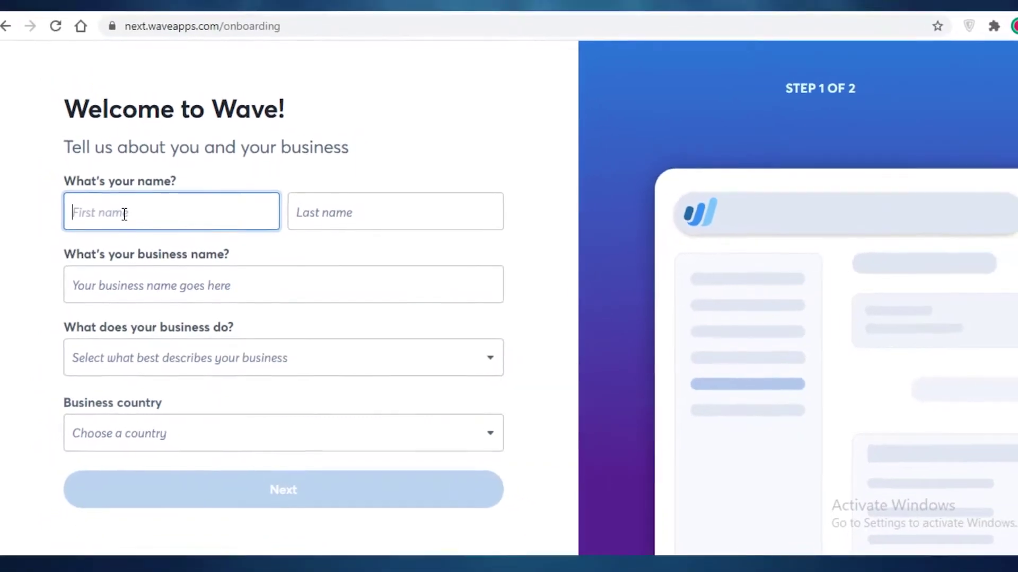
{"action": "left_click", "coordinate": [133, 196]}
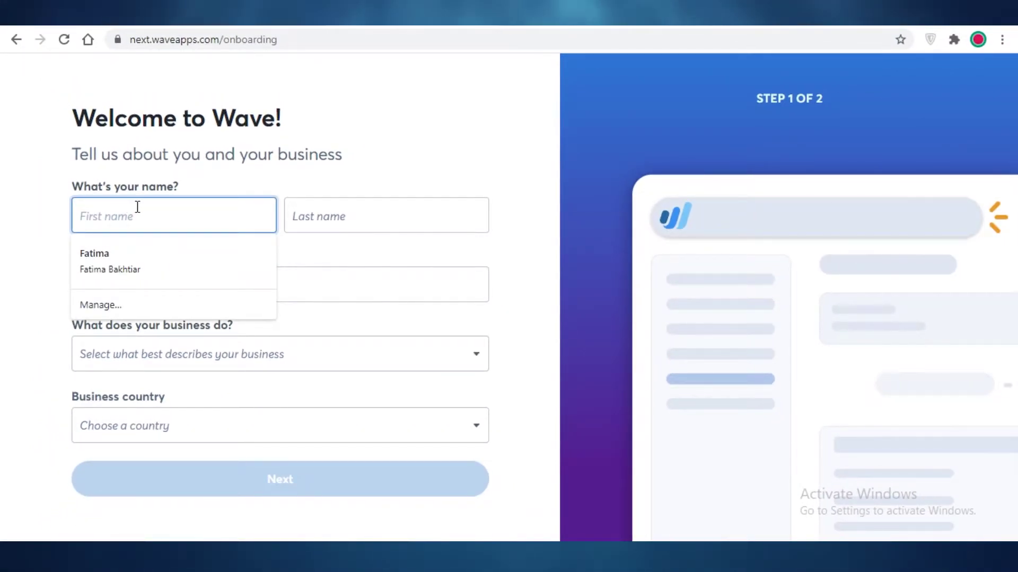
{"action": "type", "text": "Jane"}
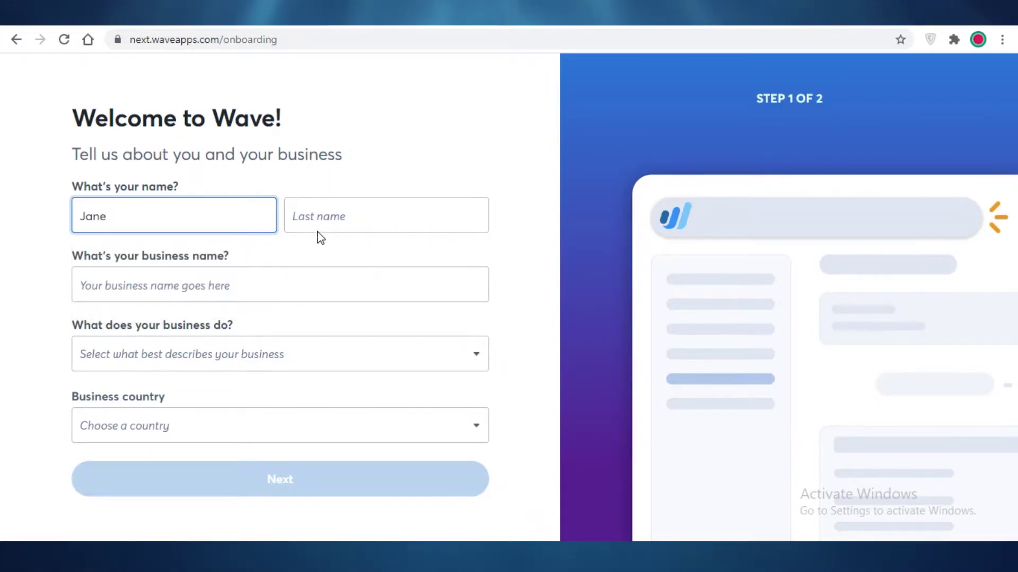
{"action": "left_click", "coordinate": [321, 218]}
{"action": "type", "text": "B"}
{"action": "key", "text": "BackSpace"}
Set the business type to Art, Photography & Creative Services
{"action": "left_click", "coordinate": [152, 354]}
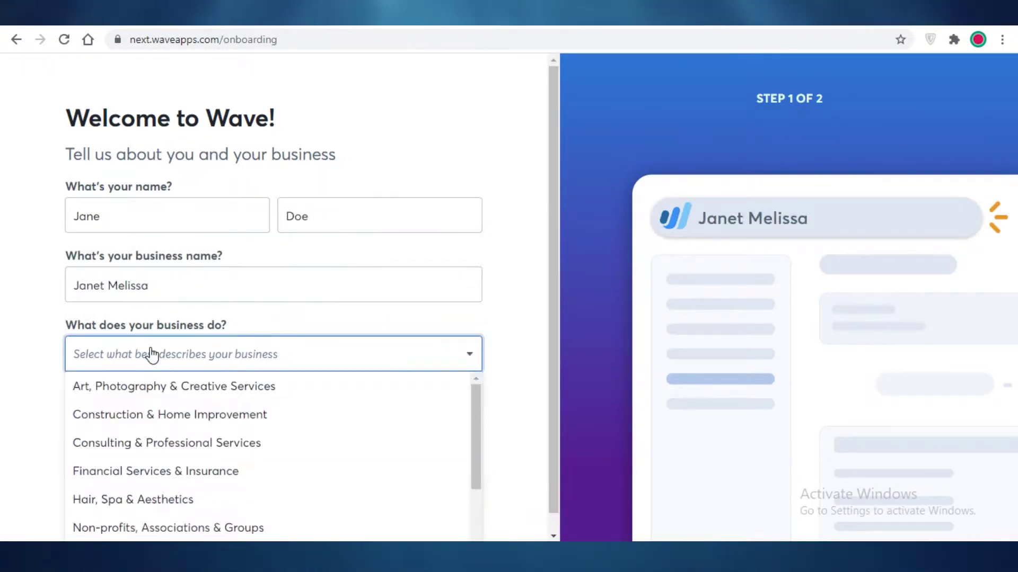
{"action": "scroll", "coordinate": [296, 424], "scroll_direction": "down", "scroll_amount": 2}
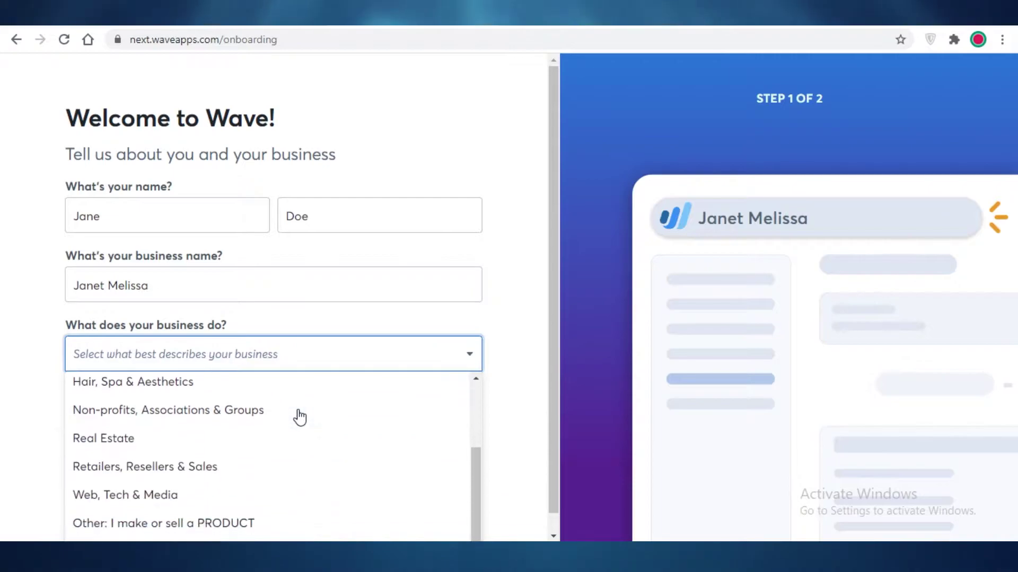
{"action": "scroll", "coordinate": [297, 416], "scroll_direction": "down", "scroll_amount": 1}
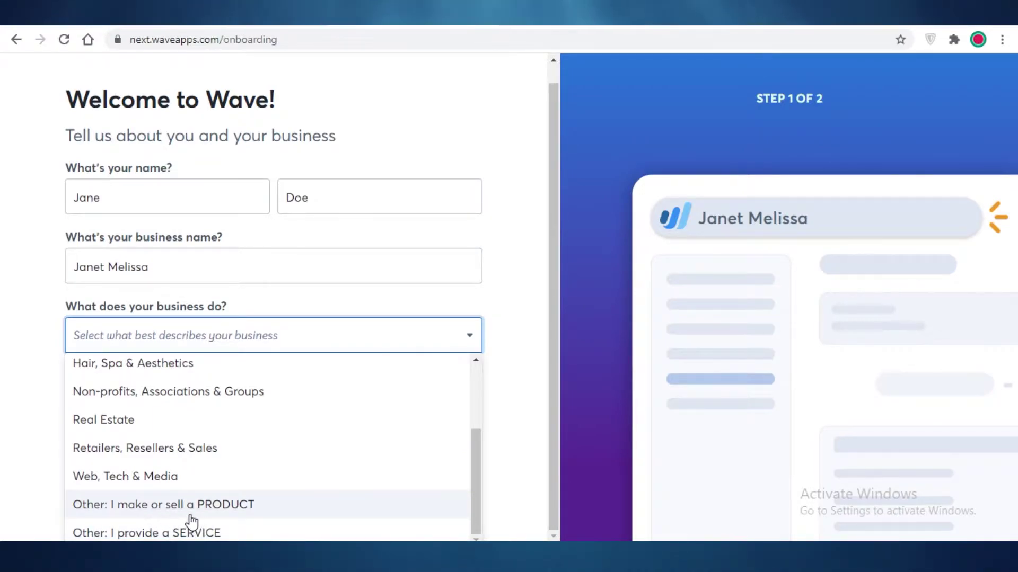
{"action": "scroll", "coordinate": [177, 532], "scroll_direction": "up", "scroll_amount": 3}
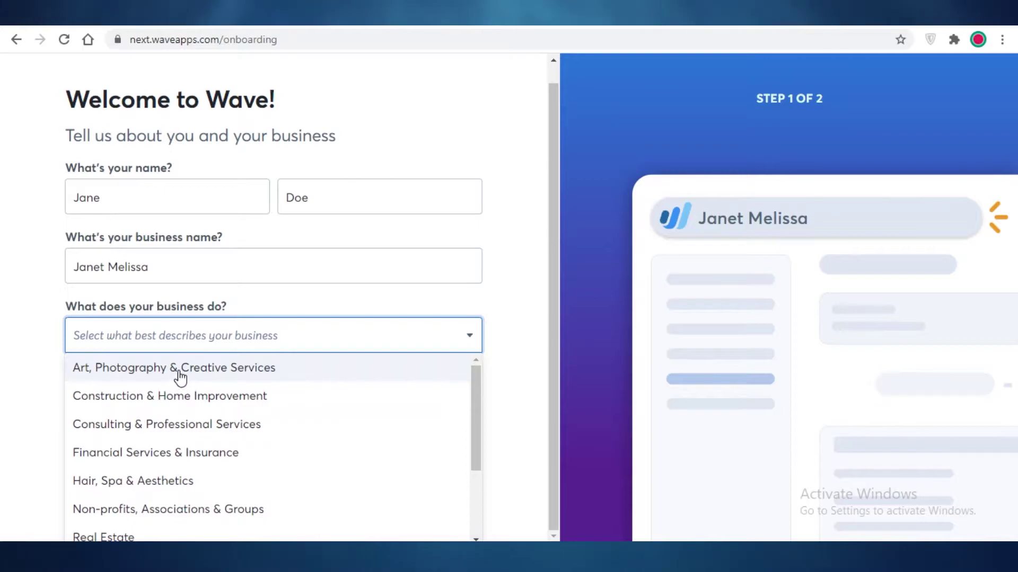
{"action": "left_click", "coordinate": [181, 371]}
Set the country to United States, keep USD, and continue to step 2
{"action": "left_click", "coordinate": [195, 427]}
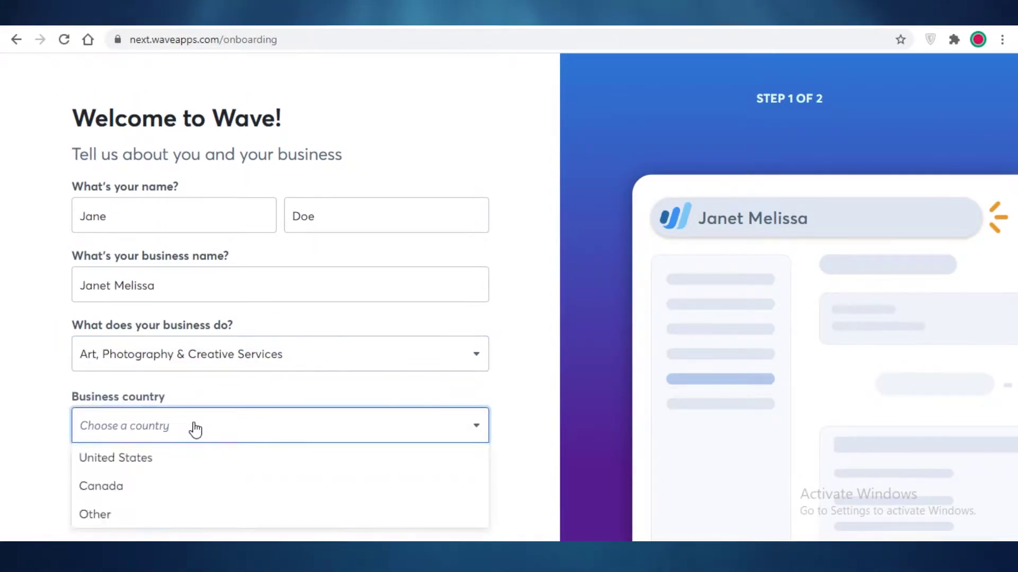
{"action": "left_click", "coordinate": [177, 455]}
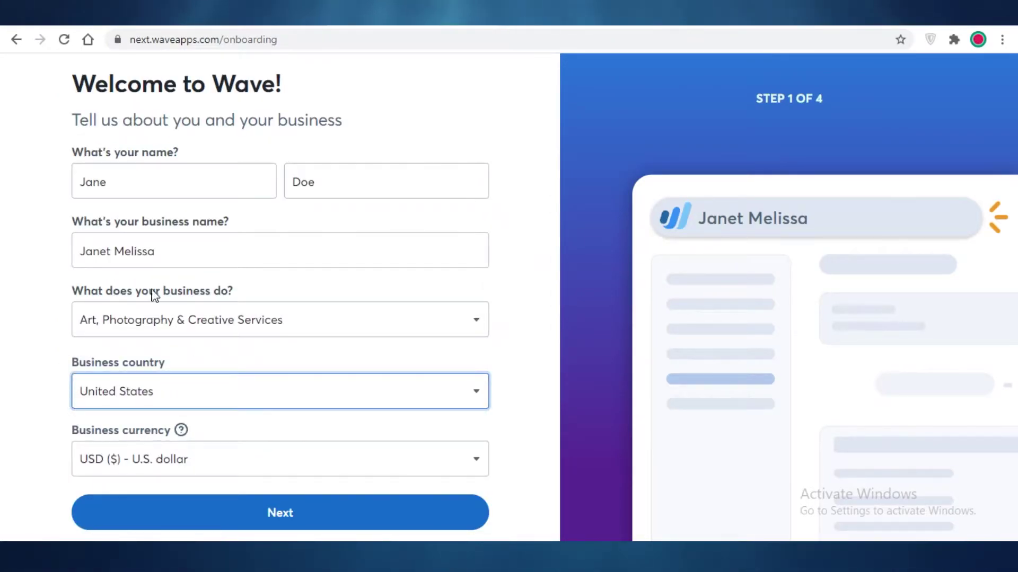
{"action": "left_click", "coordinate": [142, 460]}
{"action": "left_click", "coordinate": [132, 461]}
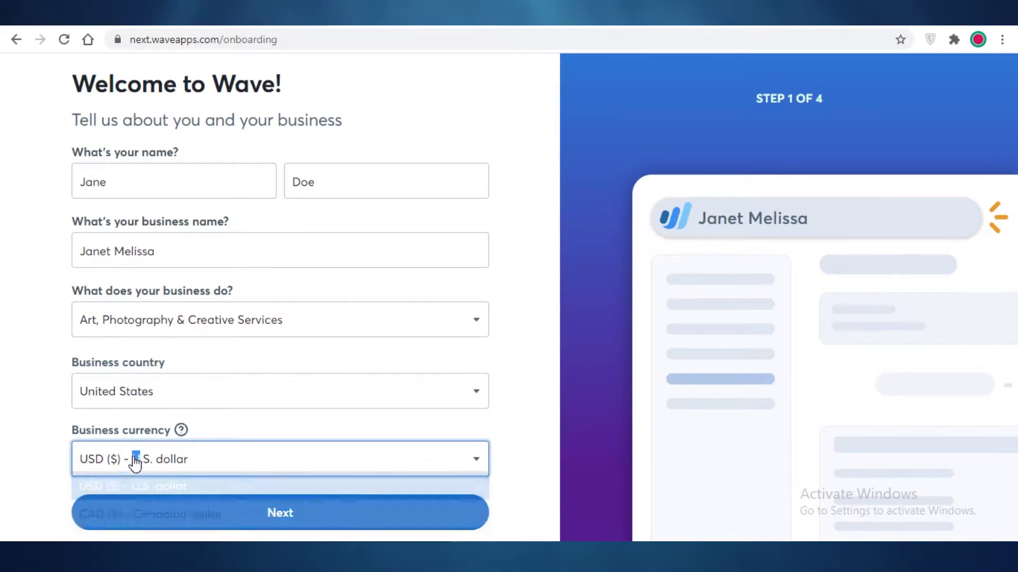
{"action": "left_click", "coordinate": [302, 461]}
{"action": "left_click", "coordinate": [528, 468]}
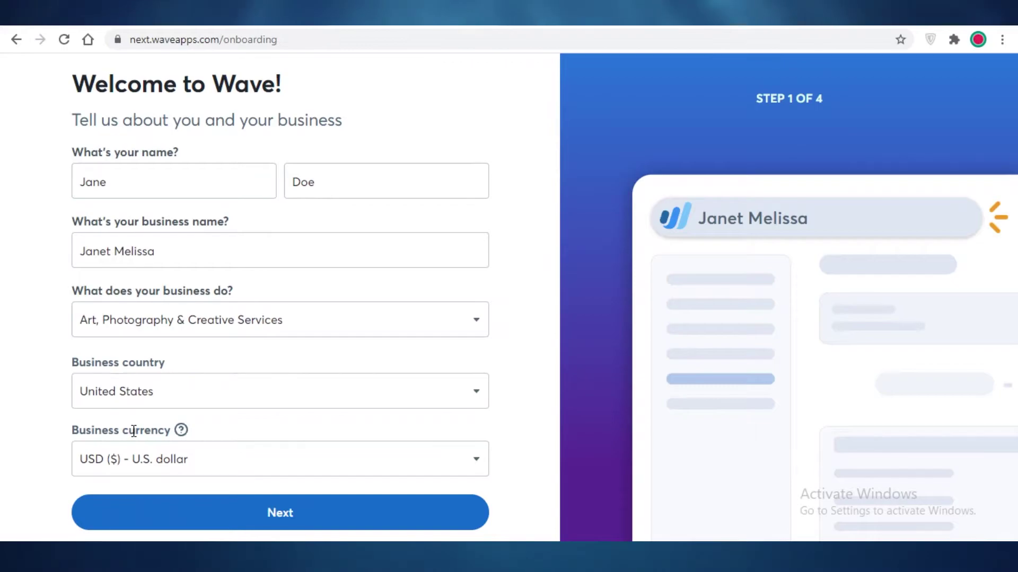
{"action": "left_click", "coordinate": [197, 513]}
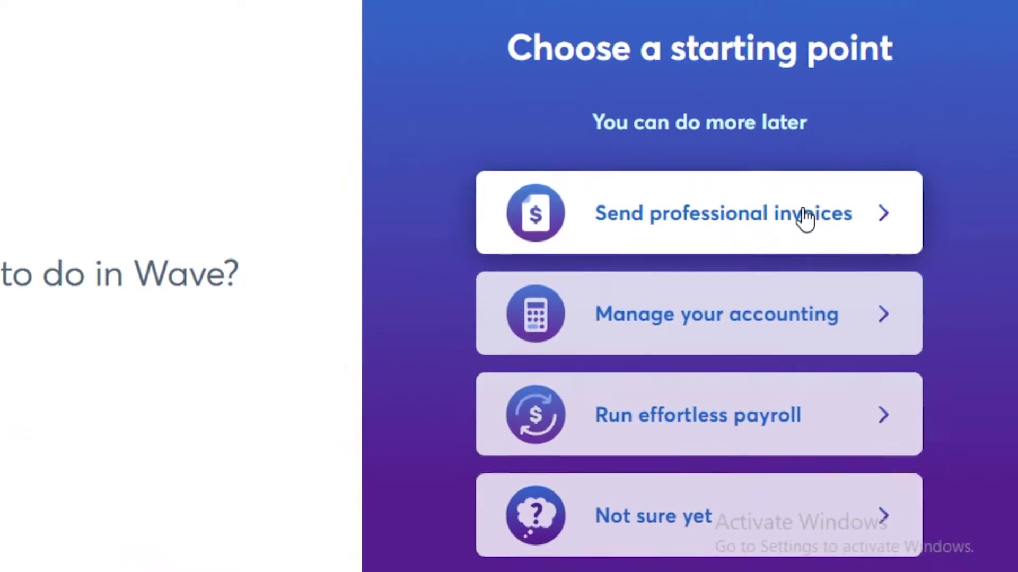
Choose professional invoicing and answer Pen & paper, 2-5 customers, no online payments
{"action": "left_click", "coordinate": [806, 219]}
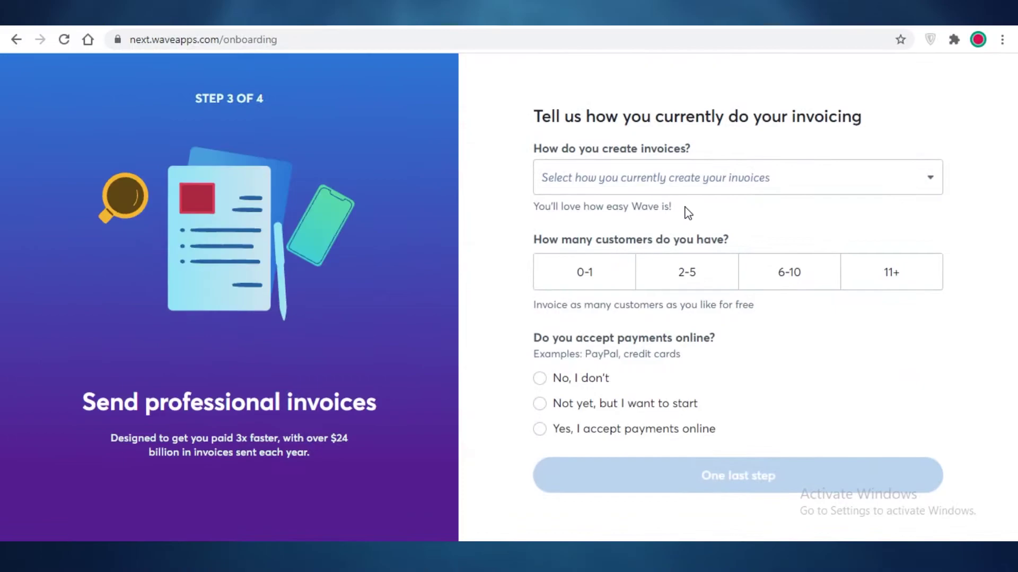
{"action": "left_click", "coordinate": [667, 175]}
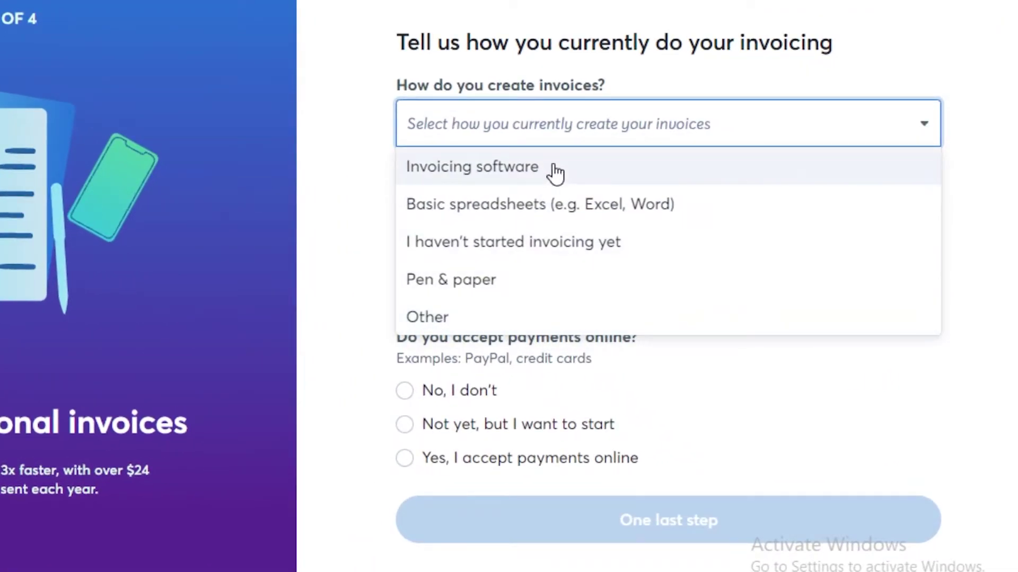
{"action": "left_click", "coordinate": [510, 278]}
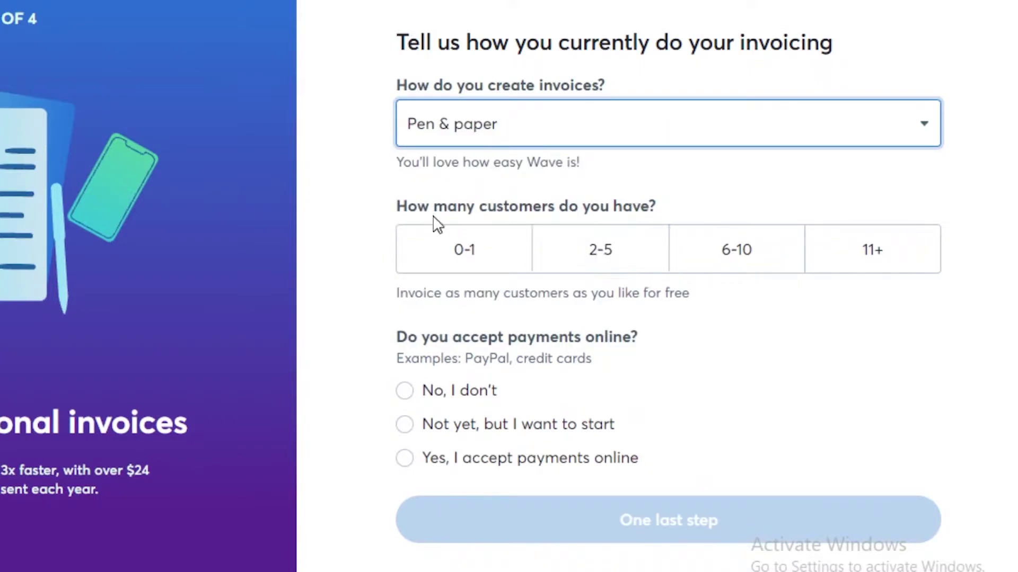
{"action": "left_click", "coordinate": [580, 257]}
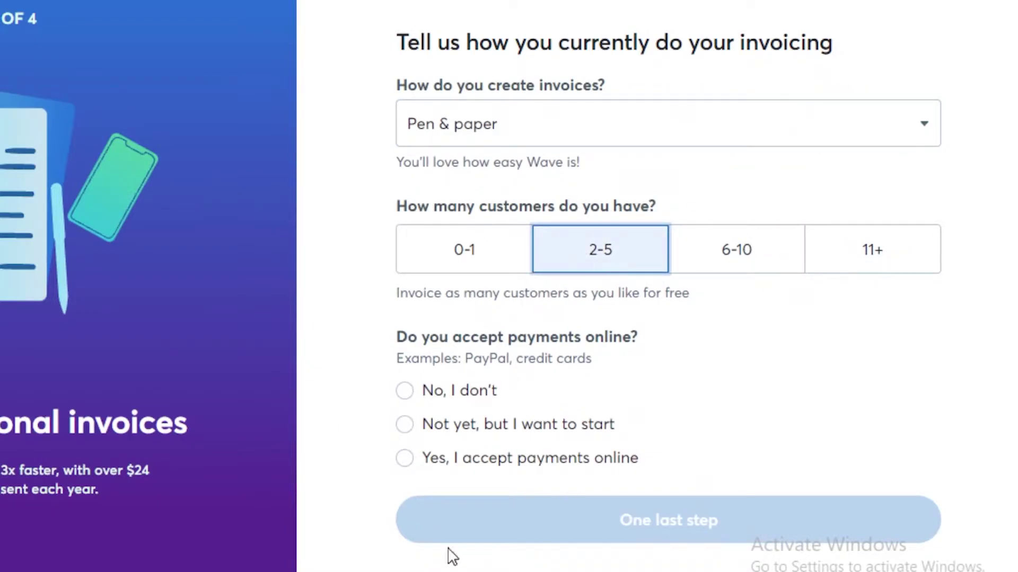
{"action": "left_click", "coordinate": [414, 393]}
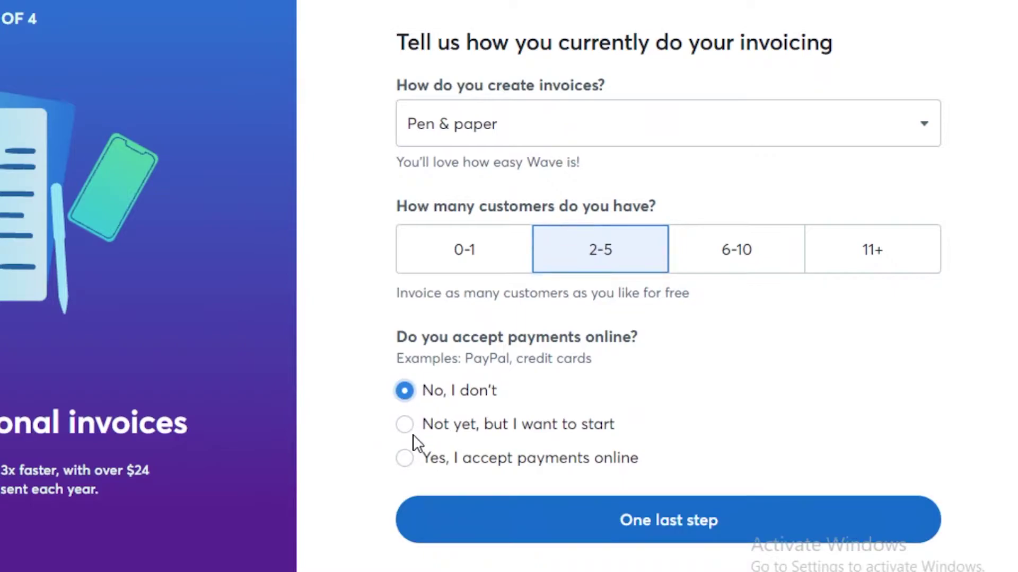
{"action": "left_click", "coordinate": [500, 499]}
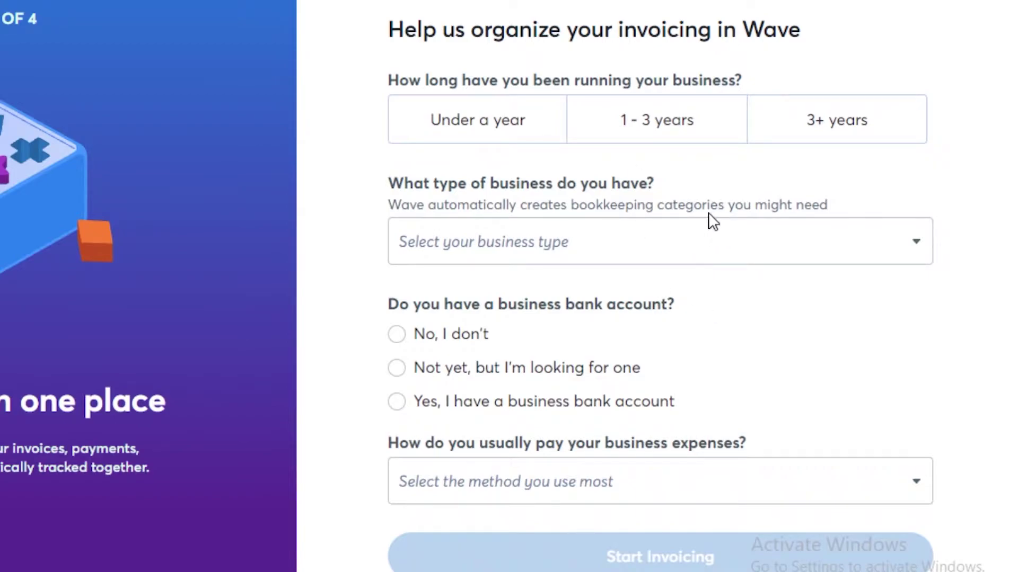
Describe the business: under a year, sole proprietorship, no bank account, cash/check/other expenses
{"action": "left_click", "coordinate": [488, 130]}
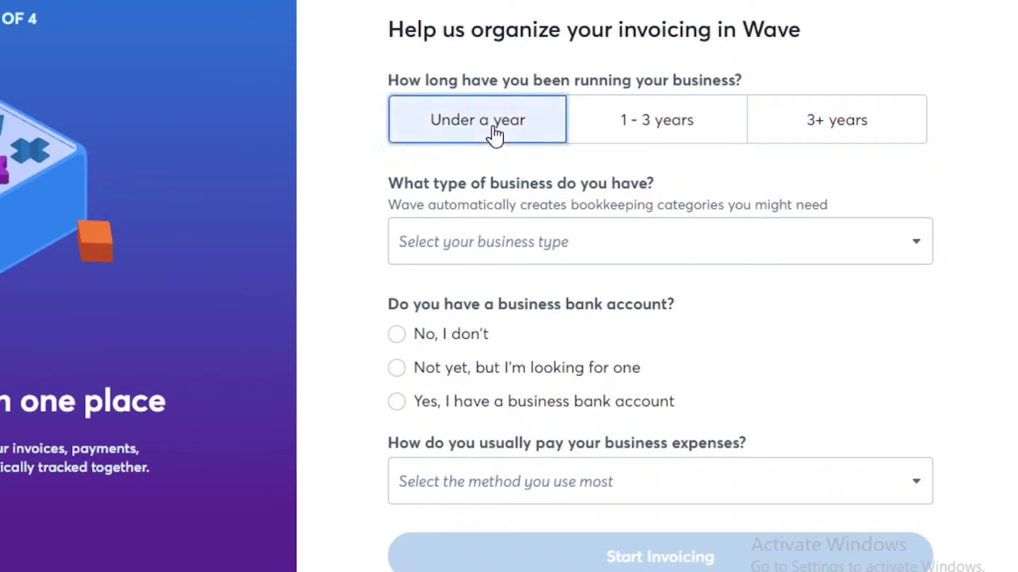
{"action": "left_click", "coordinate": [527, 227]}
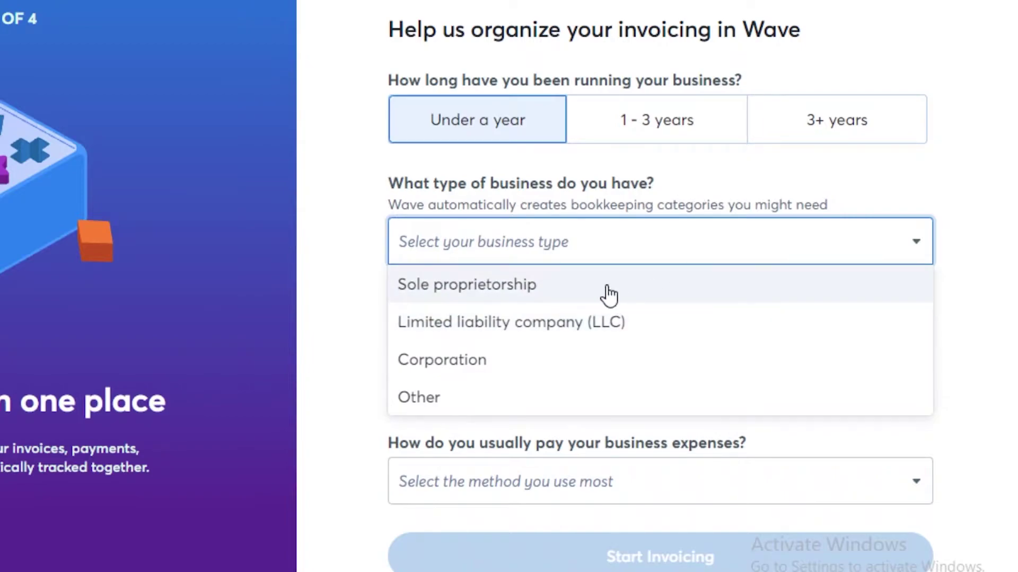
{"action": "left_click", "coordinate": [525, 285]}
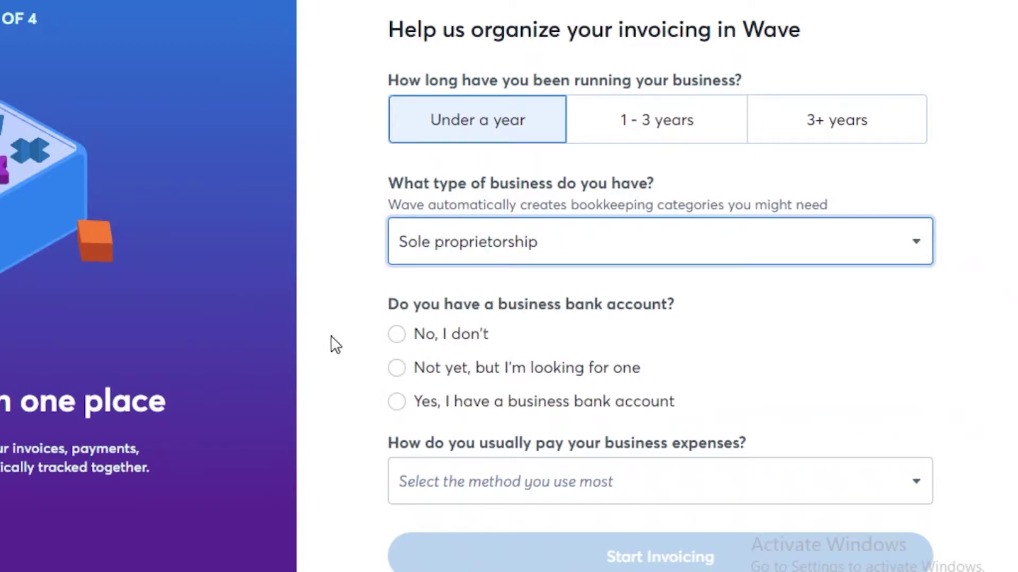
{"action": "left_click", "coordinate": [480, 335]}
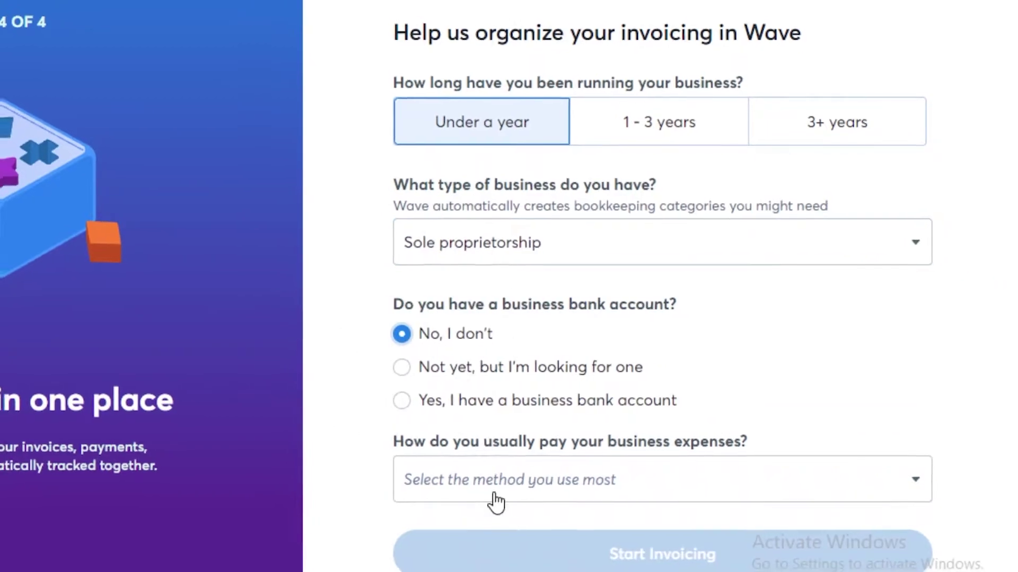
{"action": "left_click", "coordinate": [493, 483]}
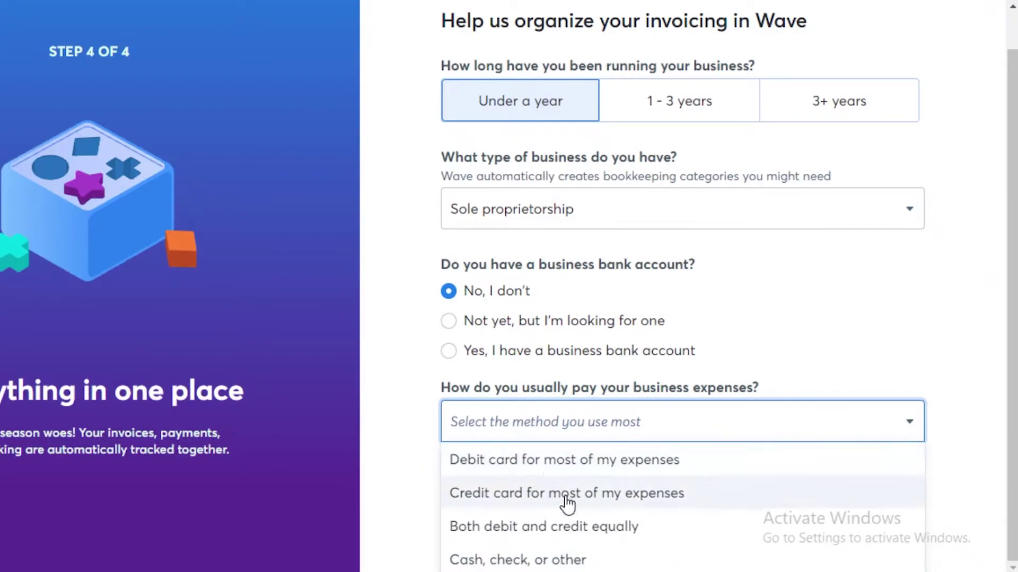
{"action": "left_click", "coordinate": [586, 553]}
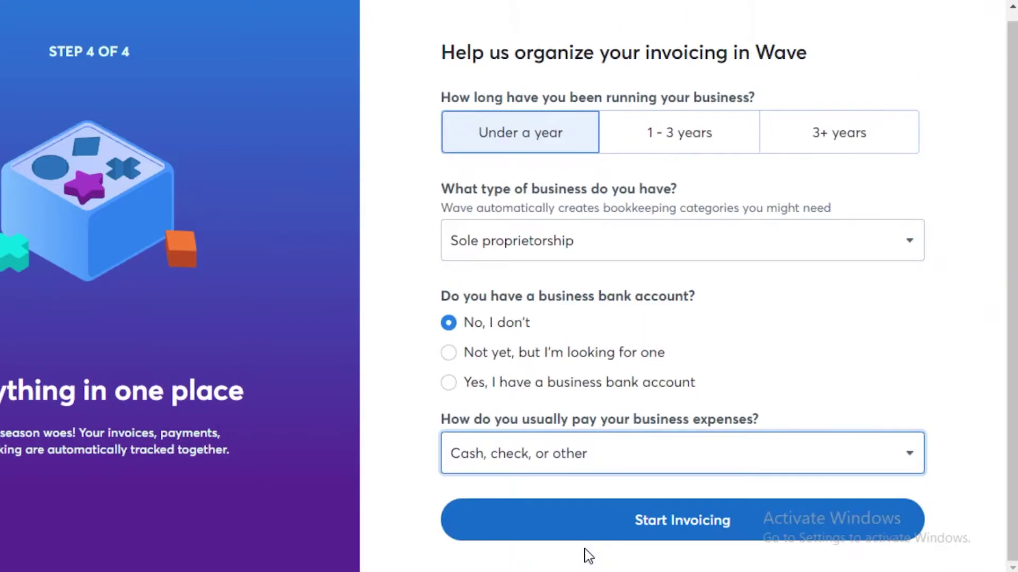
{"action": "left_click", "coordinate": [622, 510]}
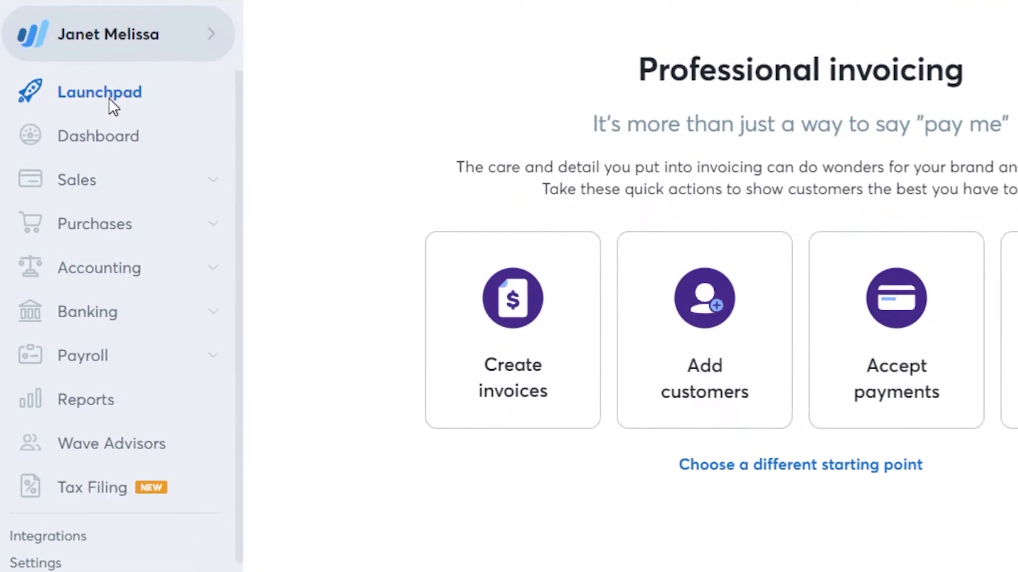
Go to the Dashboard from the left sidebar
{"action": "left_click", "coordinate": [154, 137]}
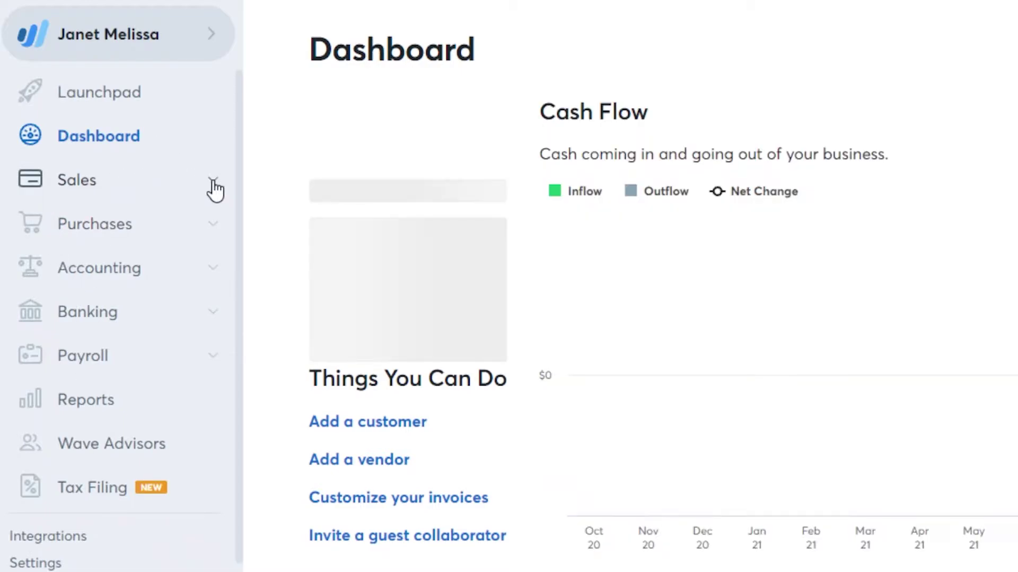
Expand and collapse the Sales, Purchases and Accounting sections of the sidebar
{"action": "left_click", "coordinate": [218, 190]}
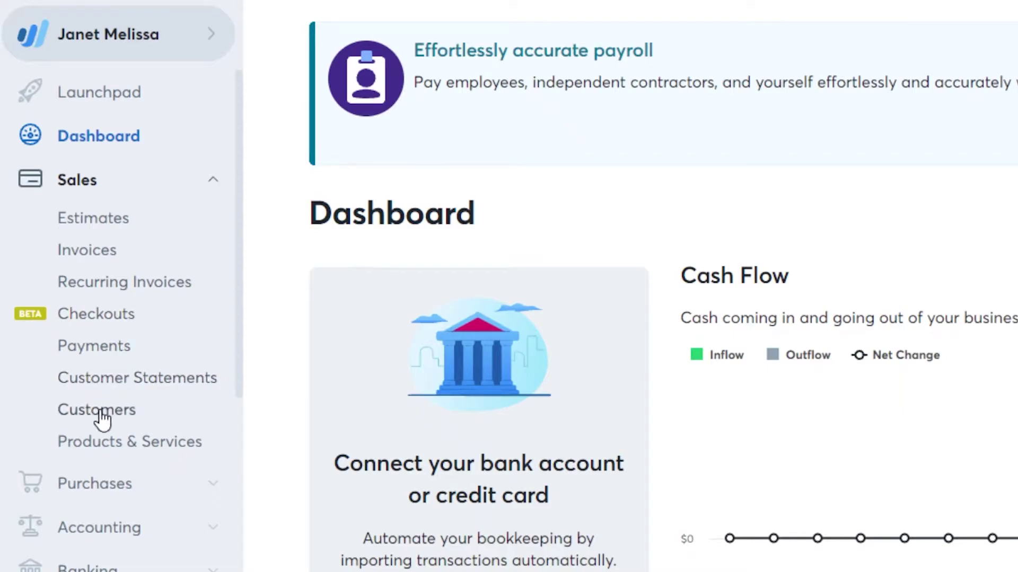
{"action": "left_click", "coordinate": [214, 180]}
{"action": "left_click", "coordinate": [218, 224]}
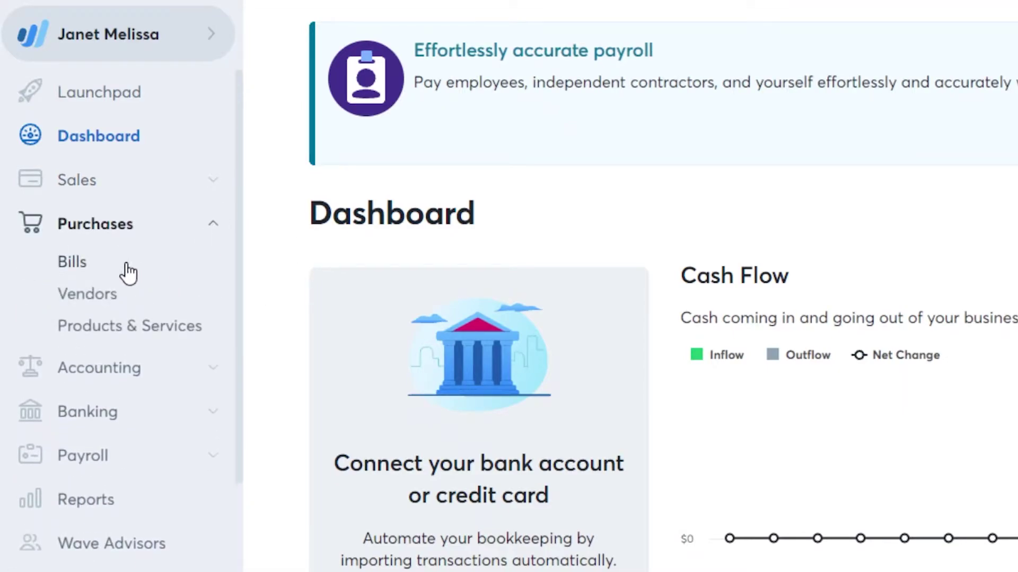
{"action": "left_click", "coordinate": [215, 226]}
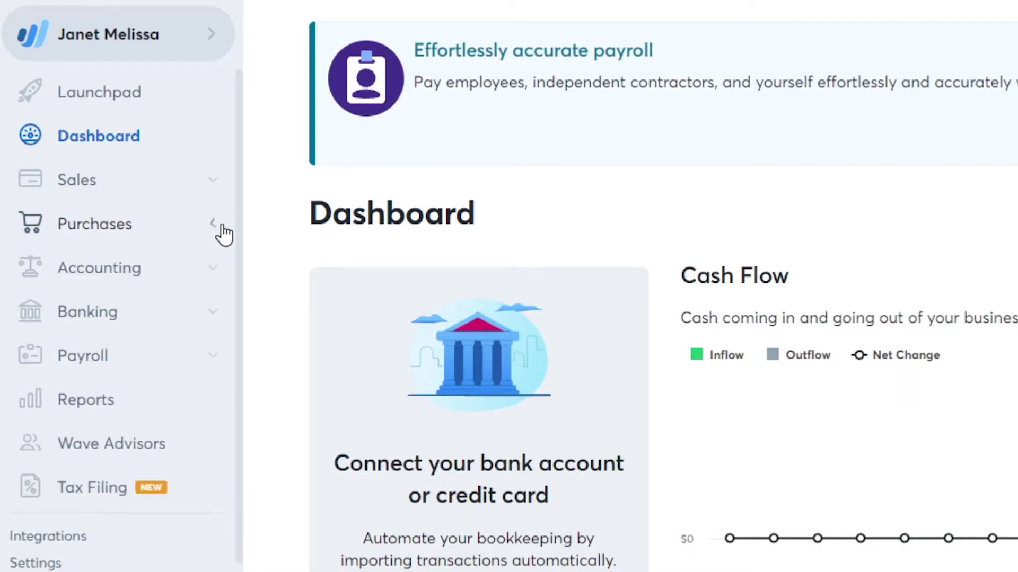
{"action": "left_click", "coordinate": [213, 270]}
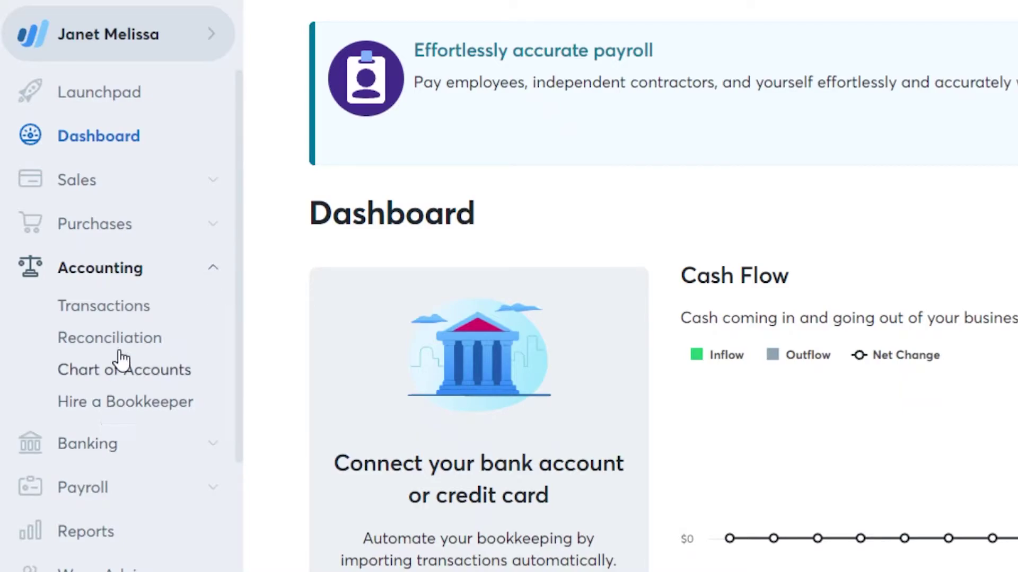
{"action": "left_click", "coordinate": [214, 269]}
Expand and collapse Banking, then expand Payroll to list its pages
{"action": "left_click", "coordinate": [212, 314]}
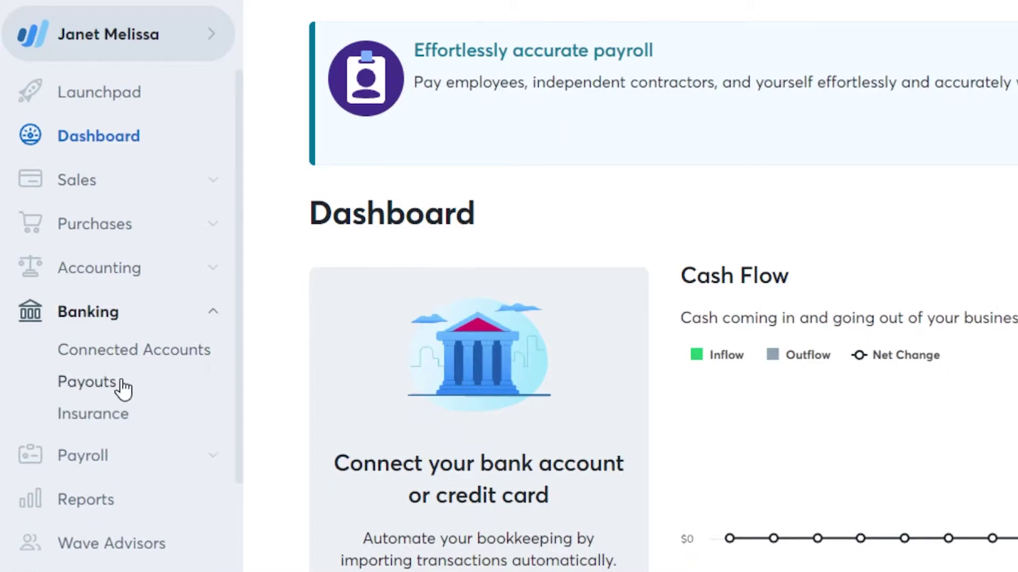
{"action": "left_click", "coordinate": [204, 324]}
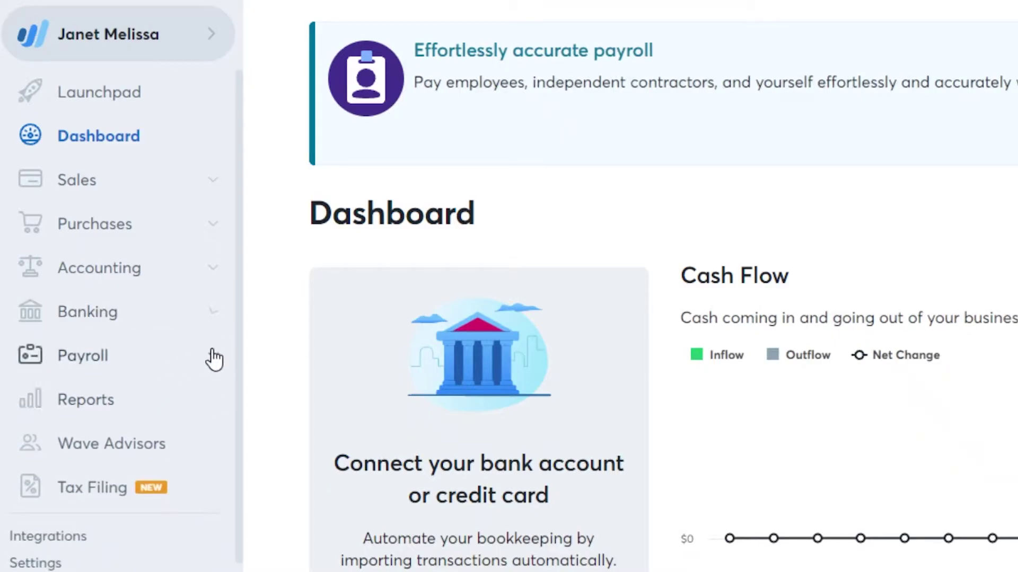
{"action": "left_click", "coordinate": [214, 359]}
{"action": "scroll", "coordinate": [122, 265], "scroll_direction": "down", "scroll_amount": 4}
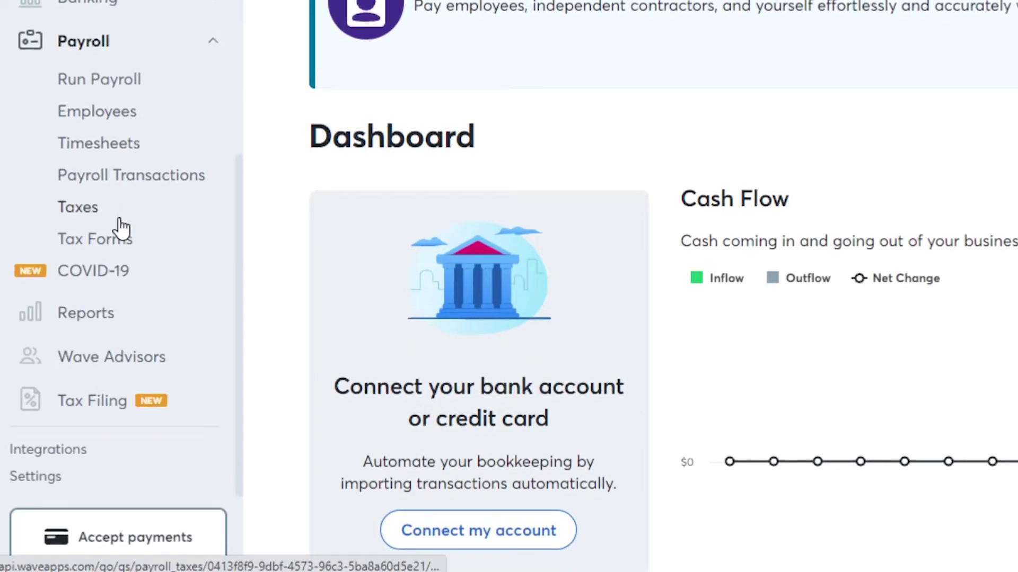
Look at the Reports and Tax Filing pages, then return to the Launchpad
{"action": "left_click", "coordinate": [112, 315]}
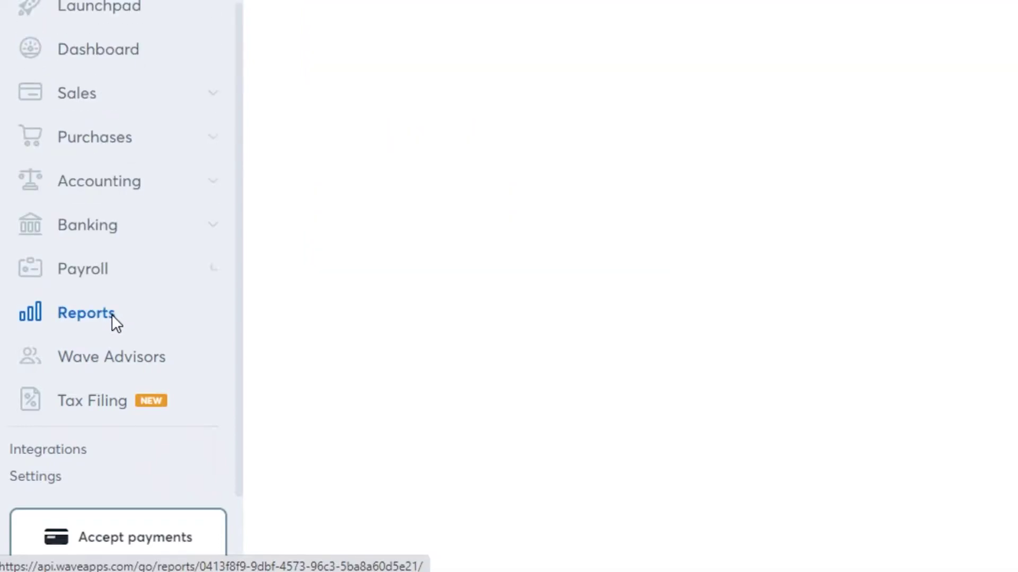
{"action": "left_click", "coordinate": [81, 408]}
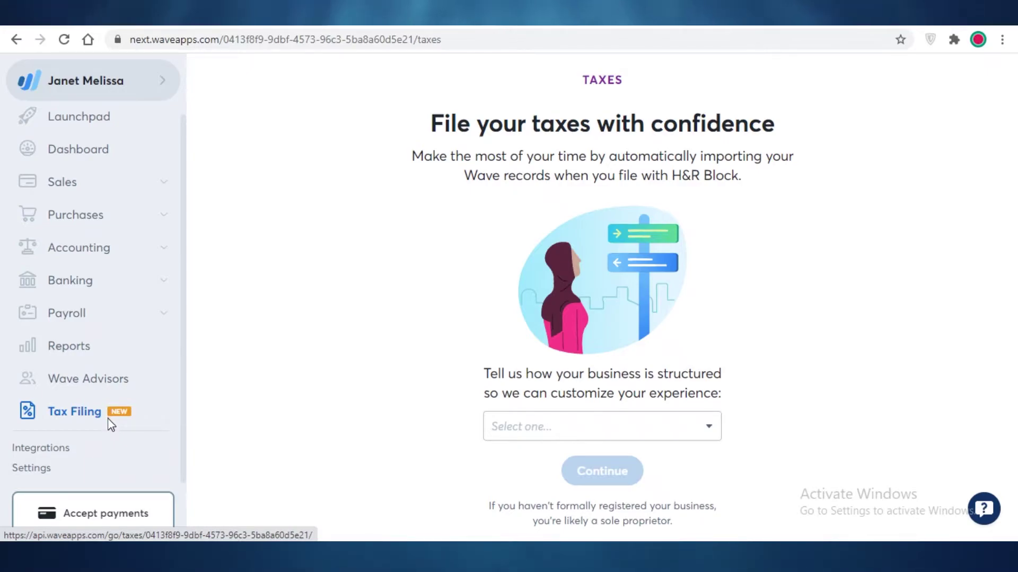
{"action": "left_click", "coordinate": [93, 134]}
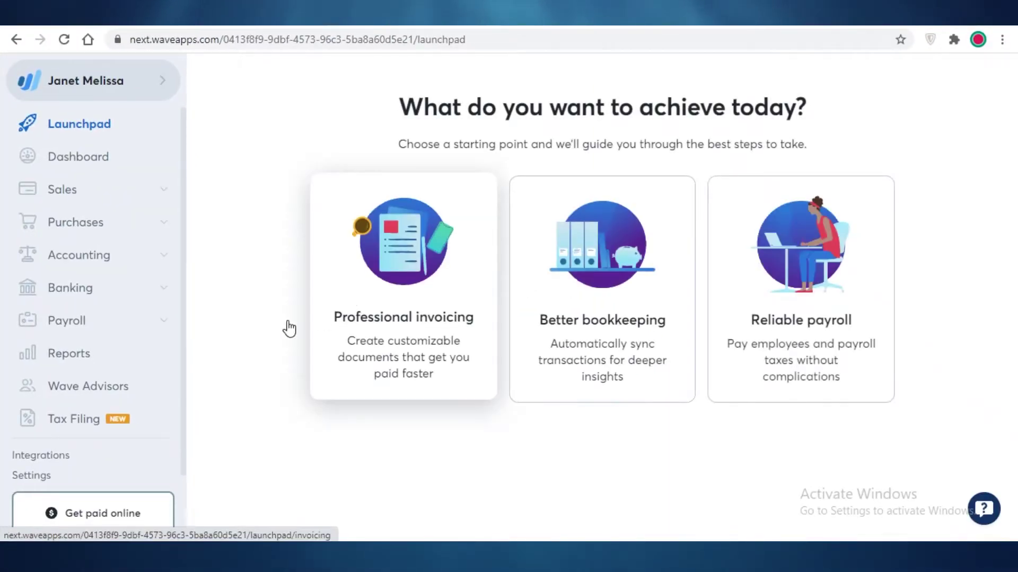
Start a new estimate from the Professional invoicing starting point
{"action": "left_click", "coordinate": [384, 299]}
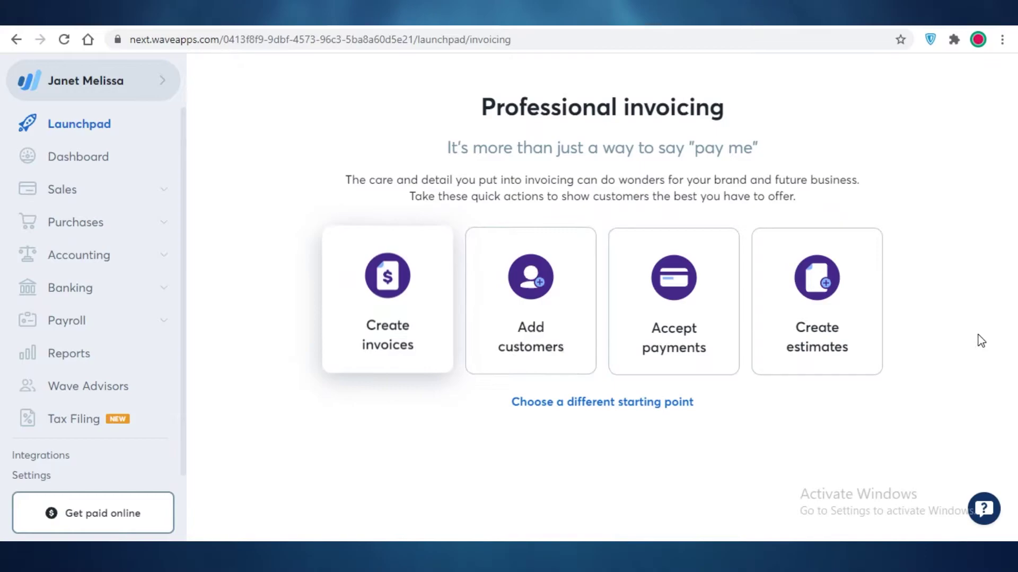
{"action": "left_click", "coordinate": [788, 275]}
{"action": "left_click", "coordinate": [356, 240]}
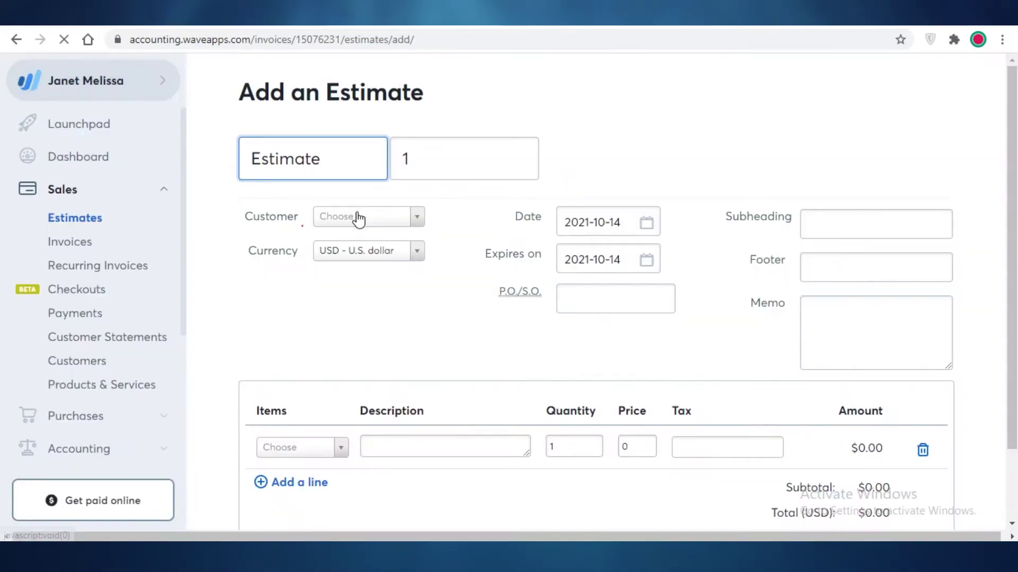
Select the word Estimate in the estimate's title field
{"action": "left_click", "coordinate": [443, 143]}
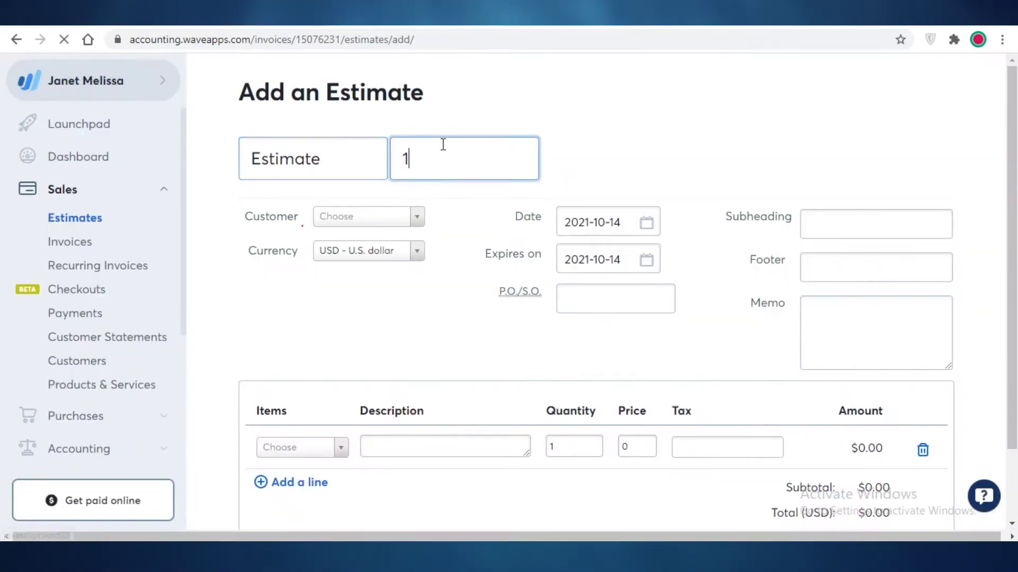
{"action": "left_click", "coordinate": [365, 153]}
{"action": "double_click", "coordinate": [368, 154]}
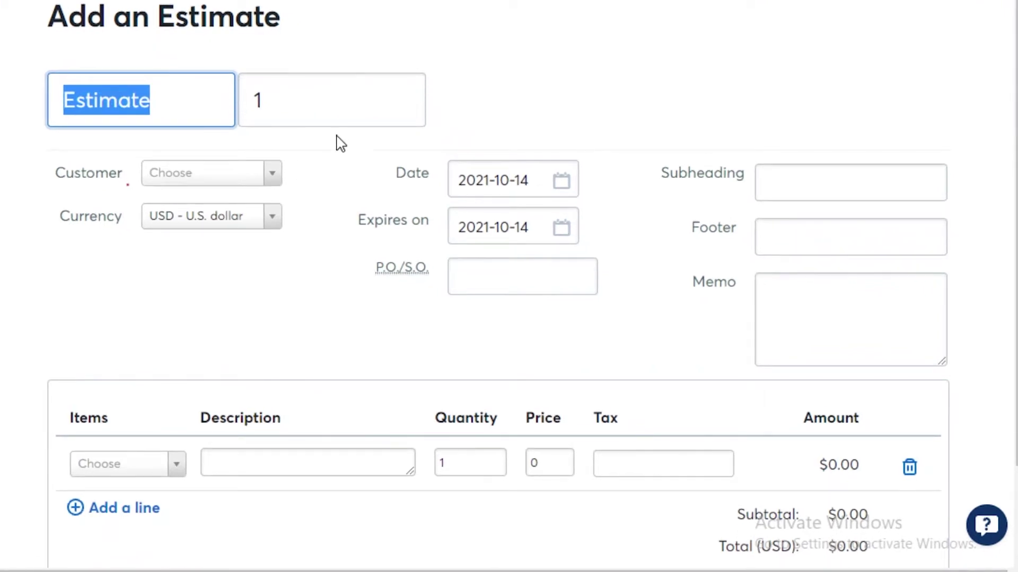
Add a new customer with autofilled name and contact details to estimate 1
{"action": "left_click", "coordinate": [273, 177]}
{"action": "left_click", "coordinate": [180, 260]}
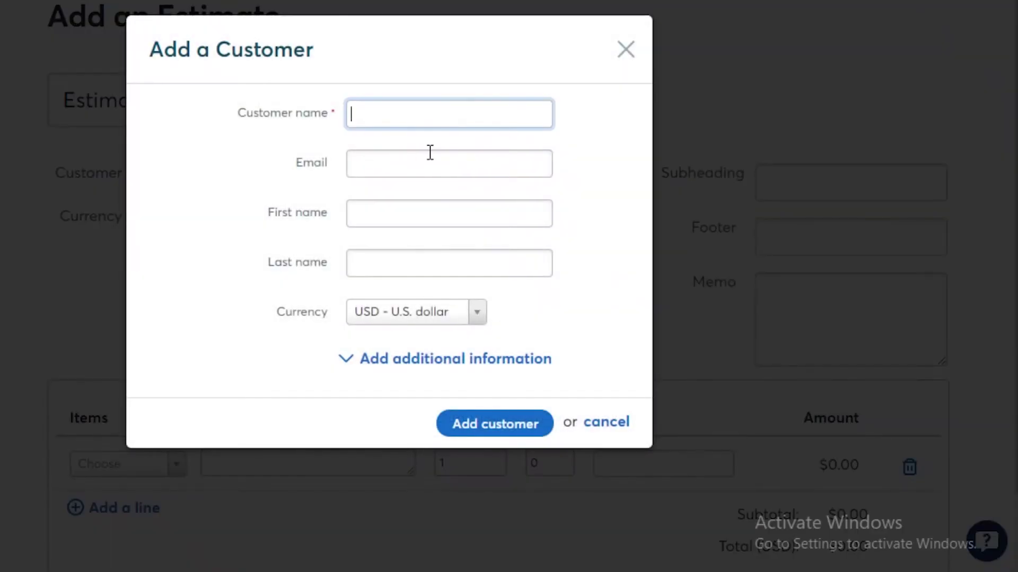
{"action": "left_click", "coordinate": [484, 164]}
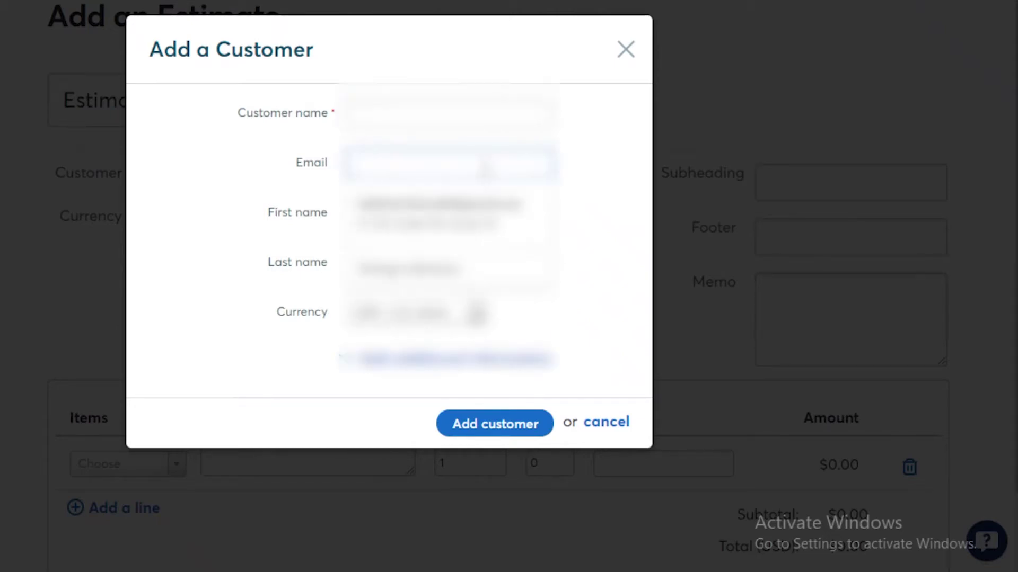
{"action": "left_click", "coordinate": [461, 212]}
{"action": "left_click", "coordinate": [492, 120]}
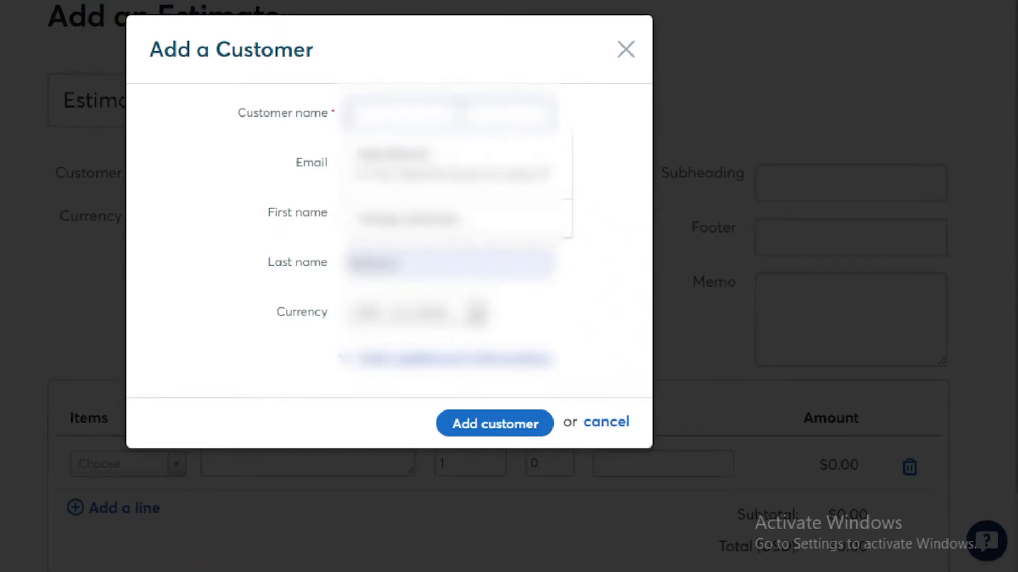
{"action": "left_click", "coordinate": [454, 159]}
{"action": "left_click", "coordinate": [404, 207]}
{"action": "left_click", "coordinate": [647, 234]}
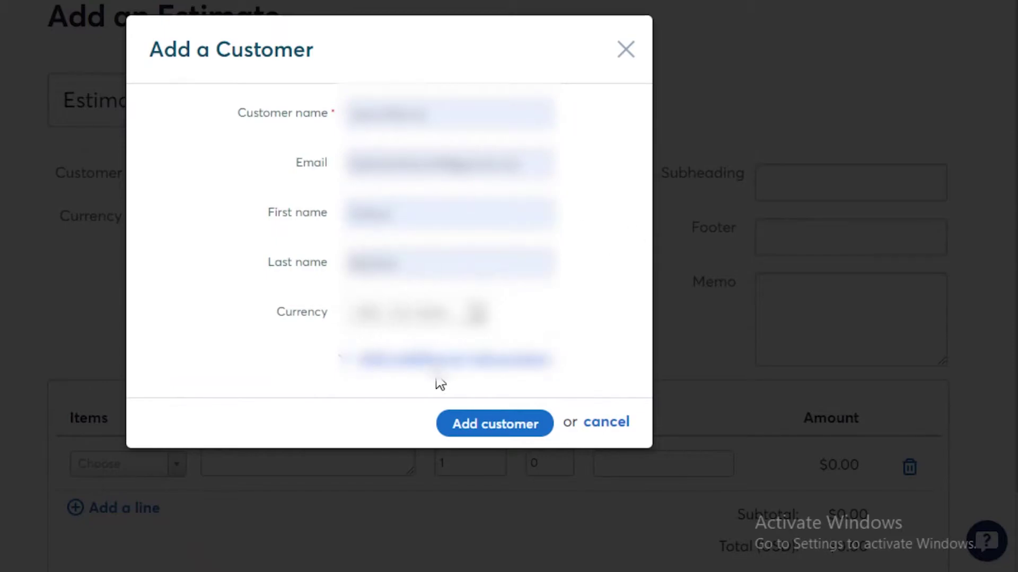
{"action": "left_click", "coordinate": [468, 438]}
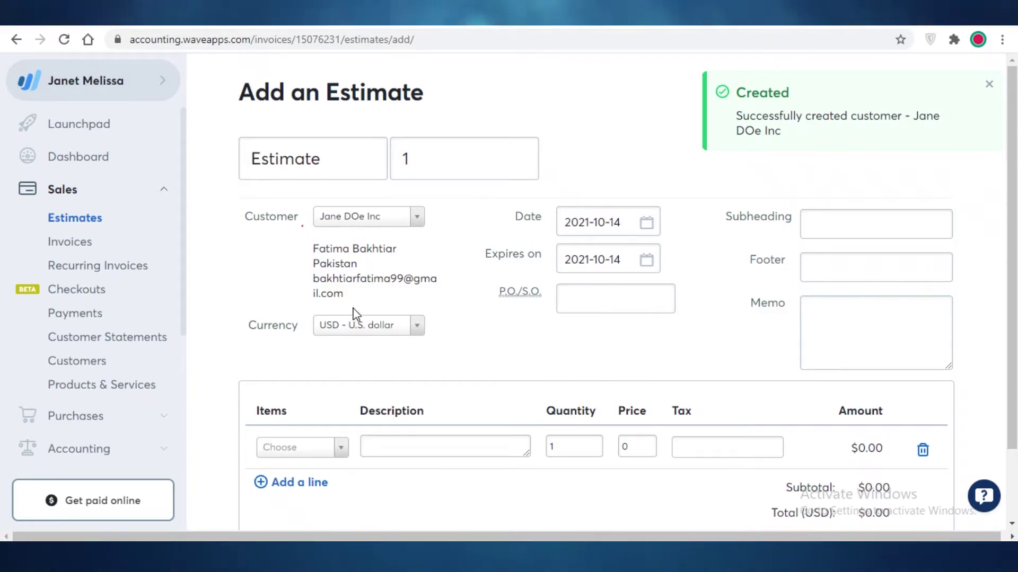
Keep U.S. dollar as the currency and give the estimate the subheading Service Fee
{"action": "left_click", "coordinate": [364, 326]}
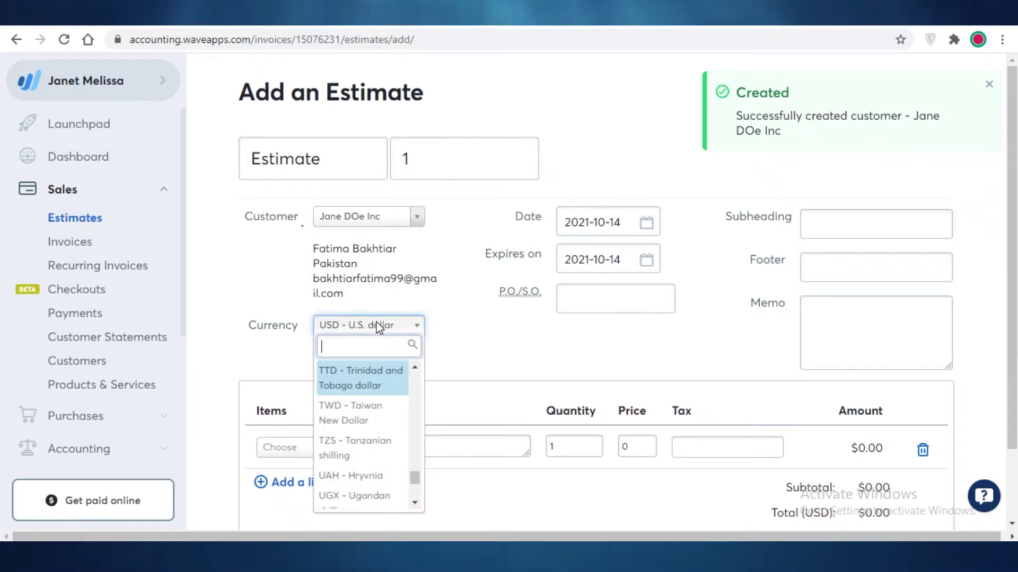
{"action": "left_click", "coordinate": [417, 325]}
{"action": "left_click", "coordinate": [891, 217]}
{"action": "left_click", "coordinate": [989, 85]}
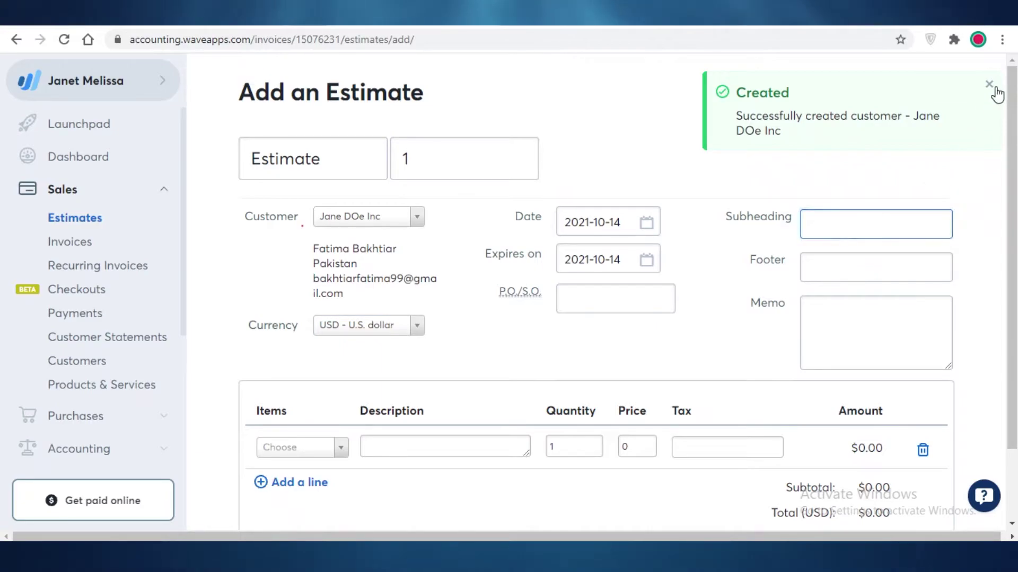
{"action": "left_click", "coordinate": [850, 226]}
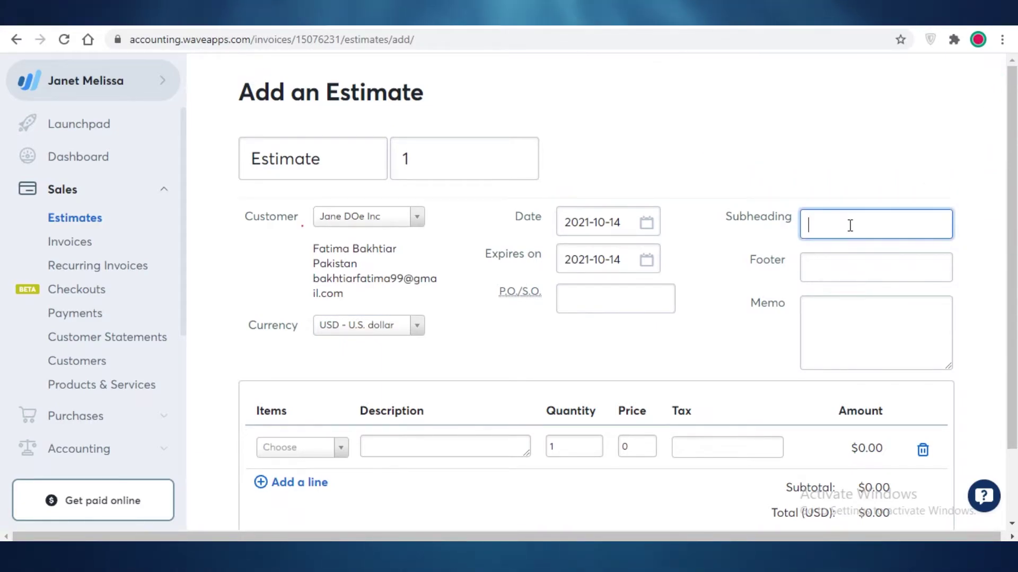
{"action": "right_click", "coordinate": [850, 225]}
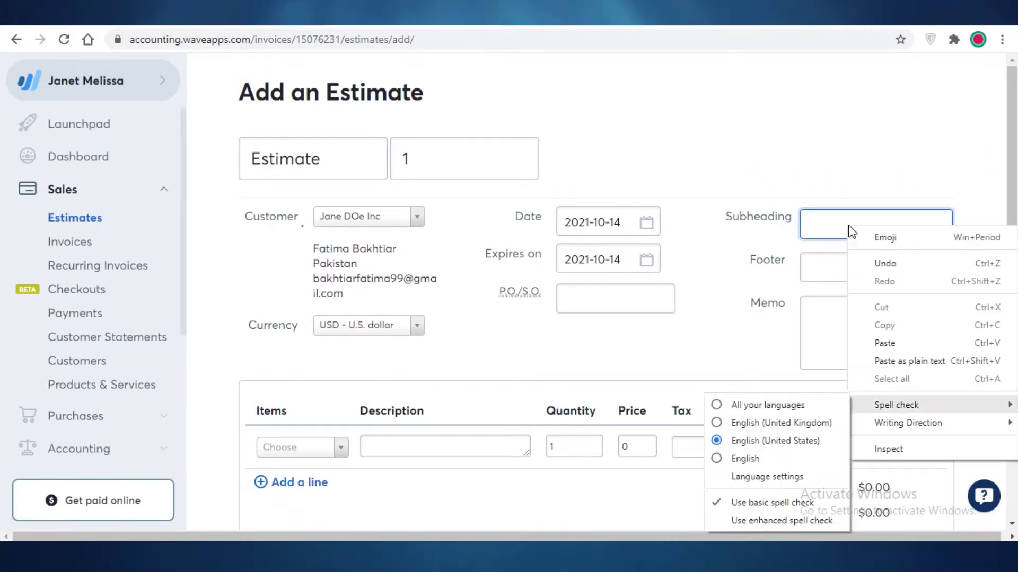
{"action": "left_click", "coordinate": [881, 343]}
Fill the estimate footer with '* T&C Apply'
{"action": "left_click", "coordinate": [844, 262]}
{"action": "key", "text": "BackSpace"}
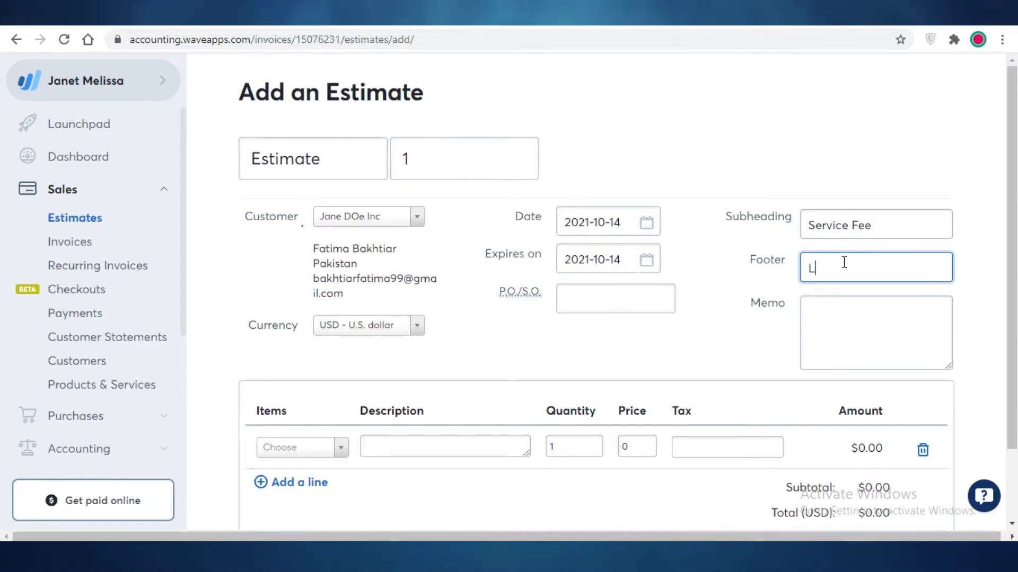
{"action": "type", "text": "* T&C Apply"}
{"action": "scroll", "coordinate": [307, 381], "scroll_direction": "down", "scroll_amount": 2}
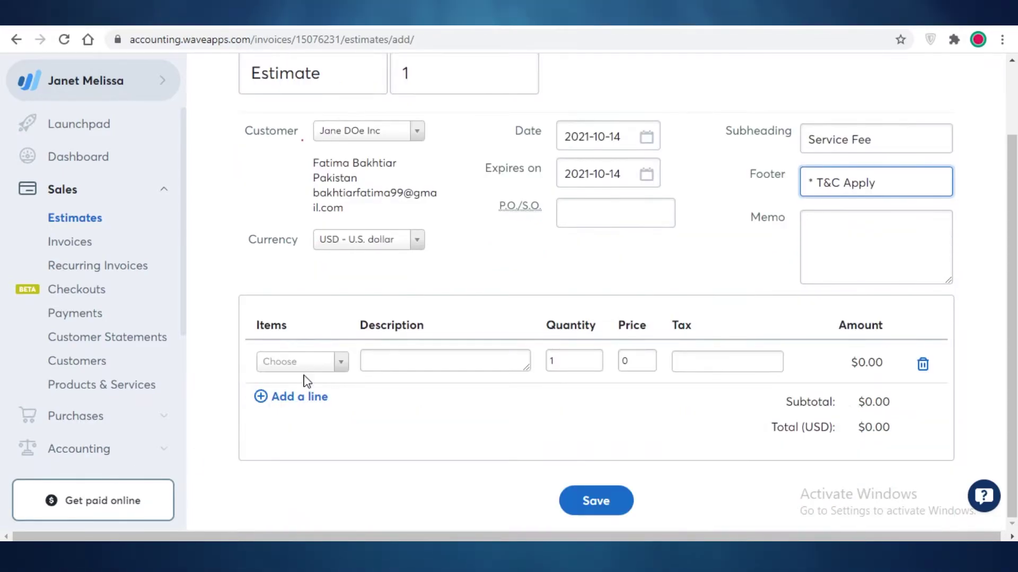
{"action": "left_click", "coordinate": [308, 367]}
Create a new product named Cleaning Service under the Sales income account
{"action": "left_click", "coordinate": [273, 431]}
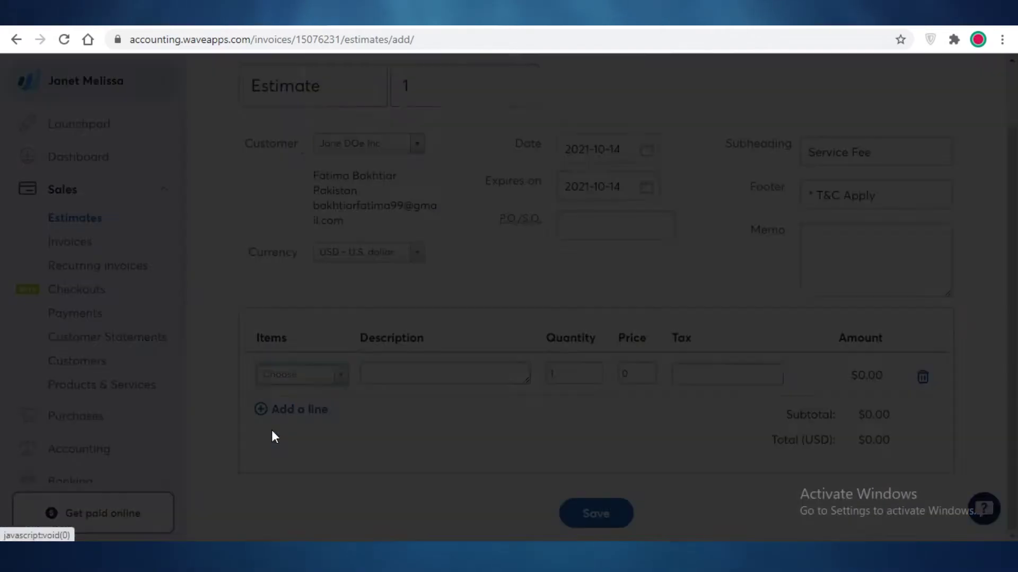
{"action": "left_click", "coordinate": [511, 191]}
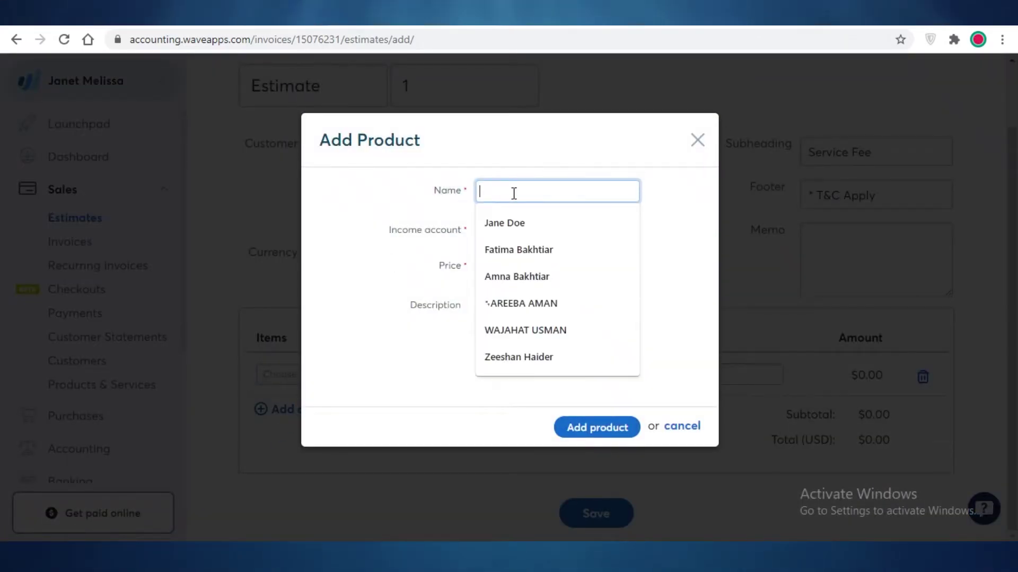
{"action": "left_click", "coordinate": [535, 222]}
{"action": "triple_click", "coordinate": [558, 192]}
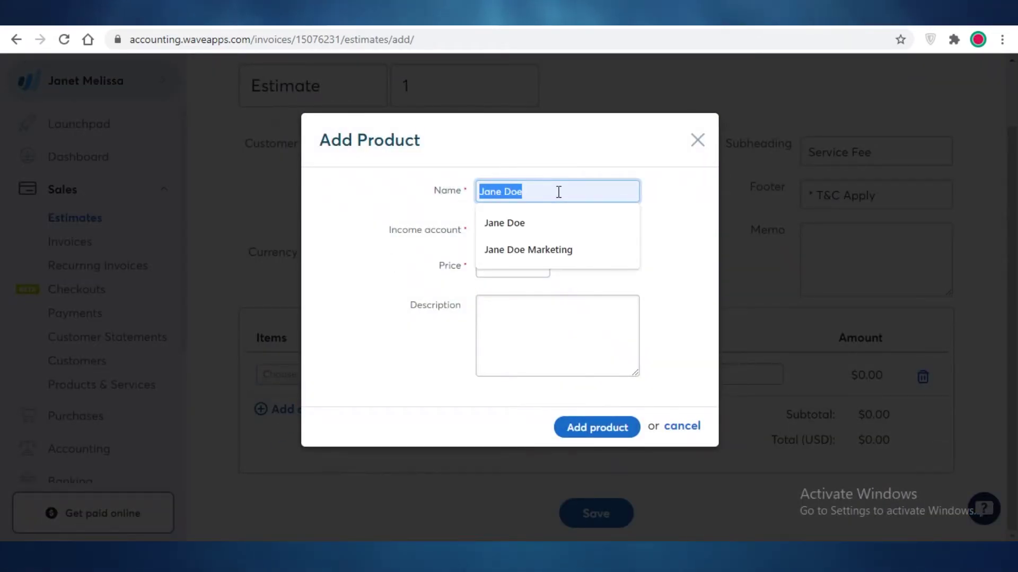
{"action": "key", "text": "BackSpace"}
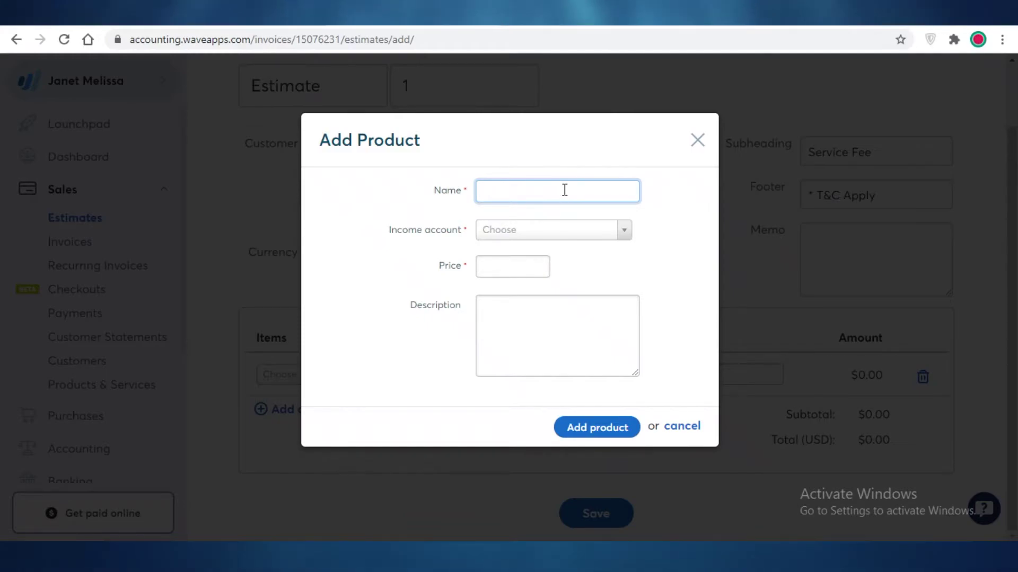
{"action": "type", "text": "Cleaning Service"}
{"action": "left_click", "coordinate": [577, 229]}
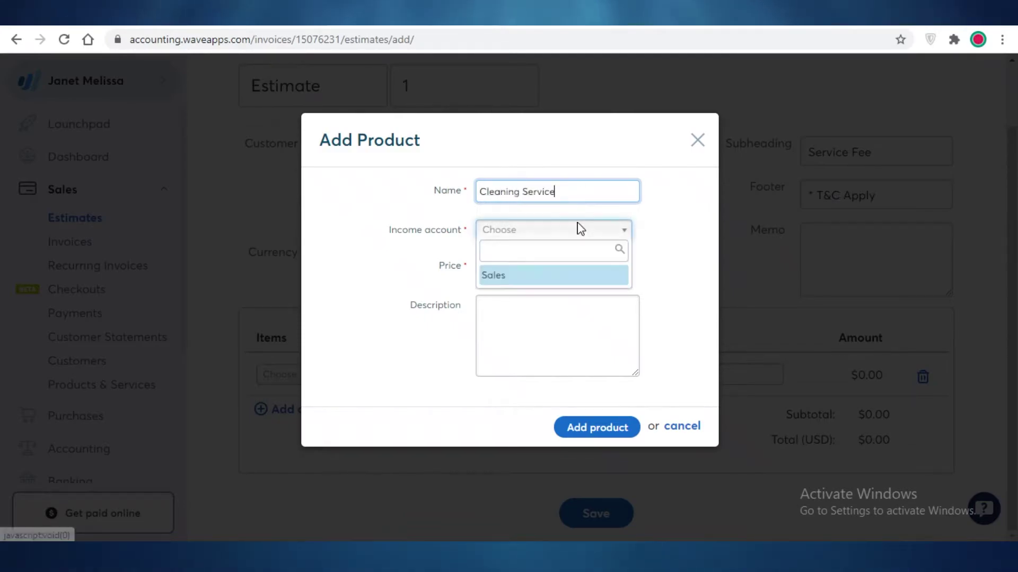
{"action": "left_click", "coordinate": [540, 275]}
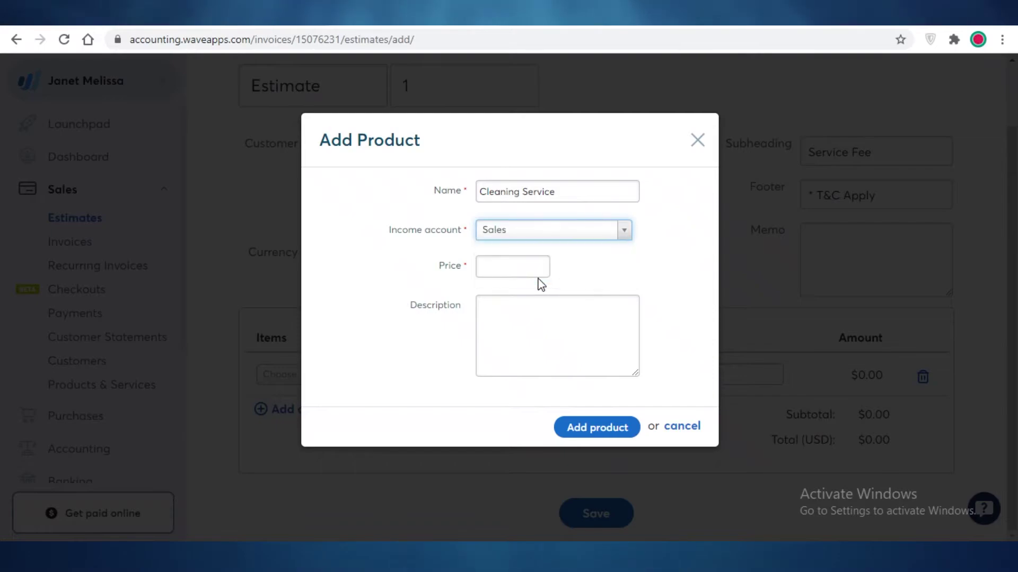
{"action": "left_click", "coordinate": [586, 231]}
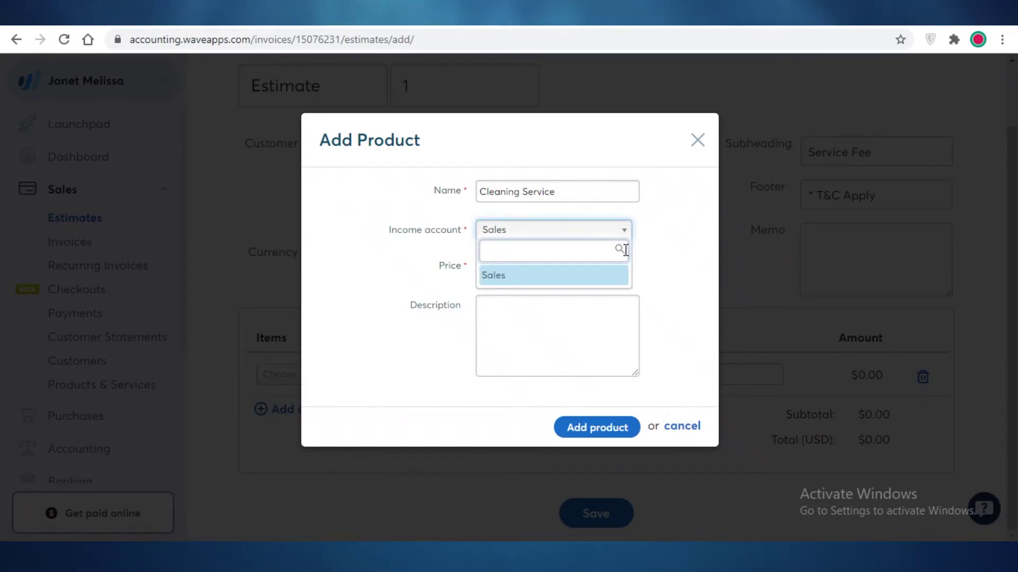
{"action": "left_click", "coordinate": [627, 231]}
Correct the product price to 563 and add it as the estimate's line item
{"action": "double_click", "coordinate": [579, 191]}
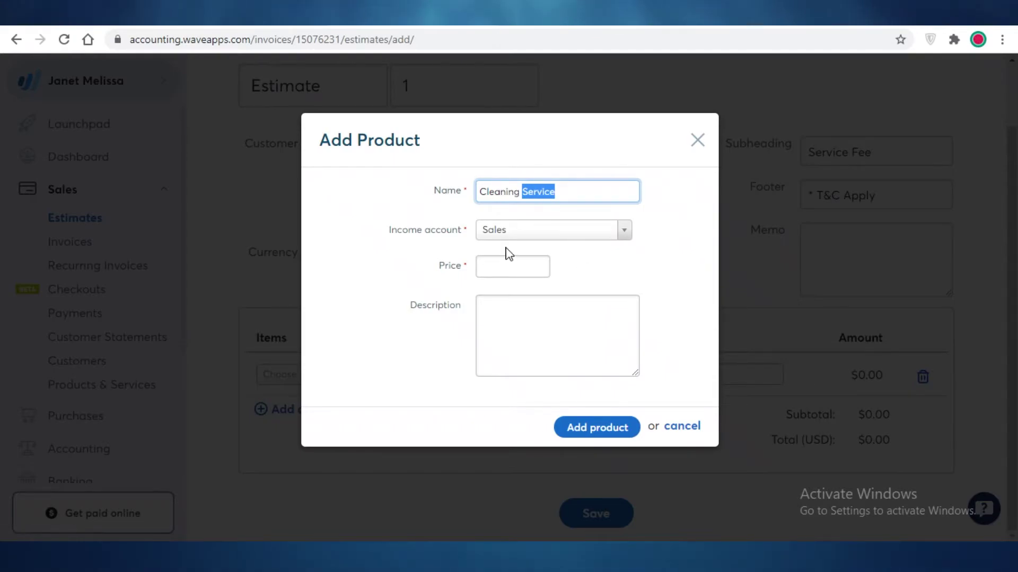
{"action": "left_click", "coordinate": [509, 266]}
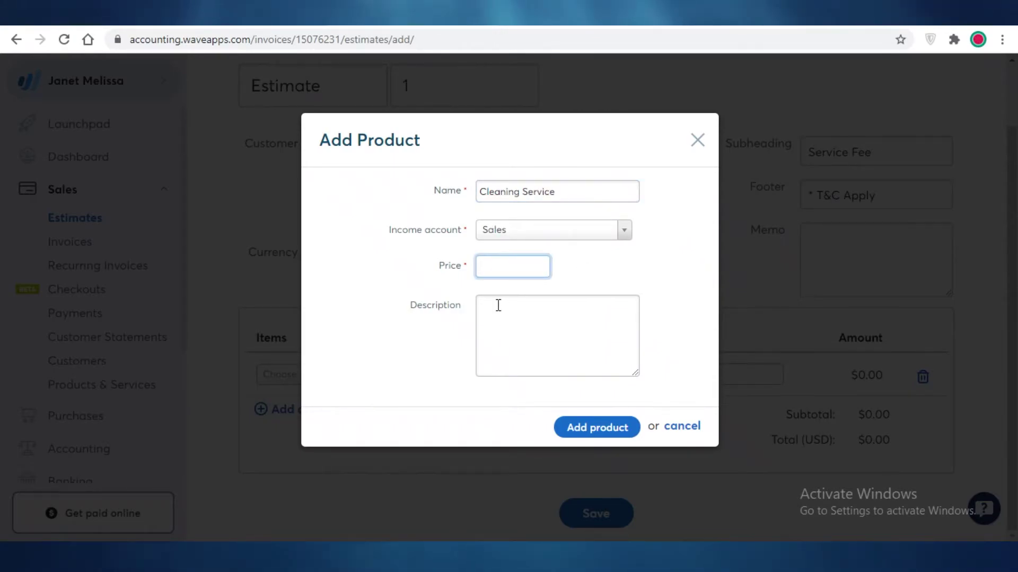
{"action": "left_click", "coordinate": [493, 267]}
{"action": "key", "text": "BackSpace"}
{"action": "key", "text": "BackSpace"}
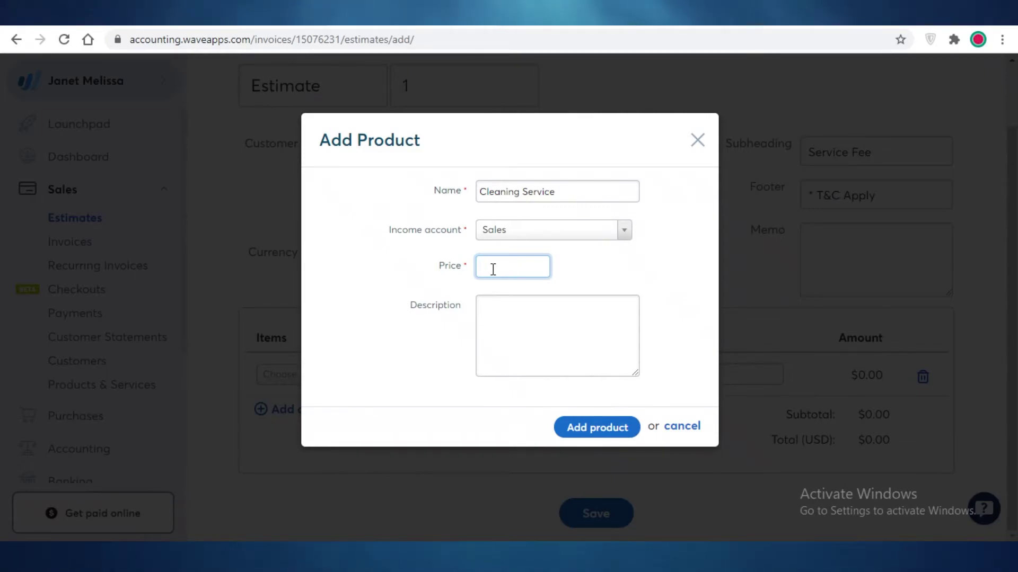
{"action": "key", "text": "Tab"}
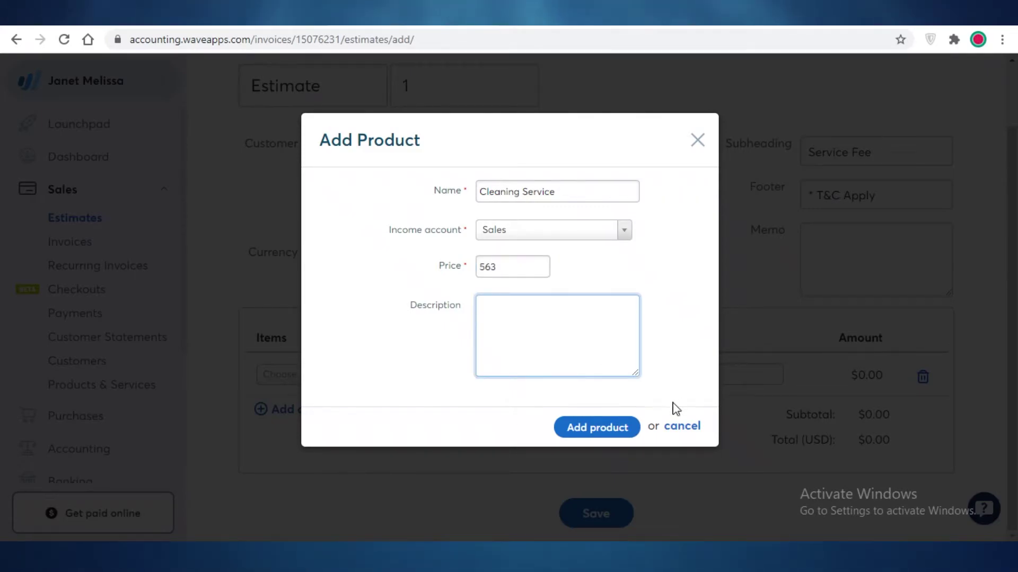
{"action": "left_click", "coordinate": [622, 429]}
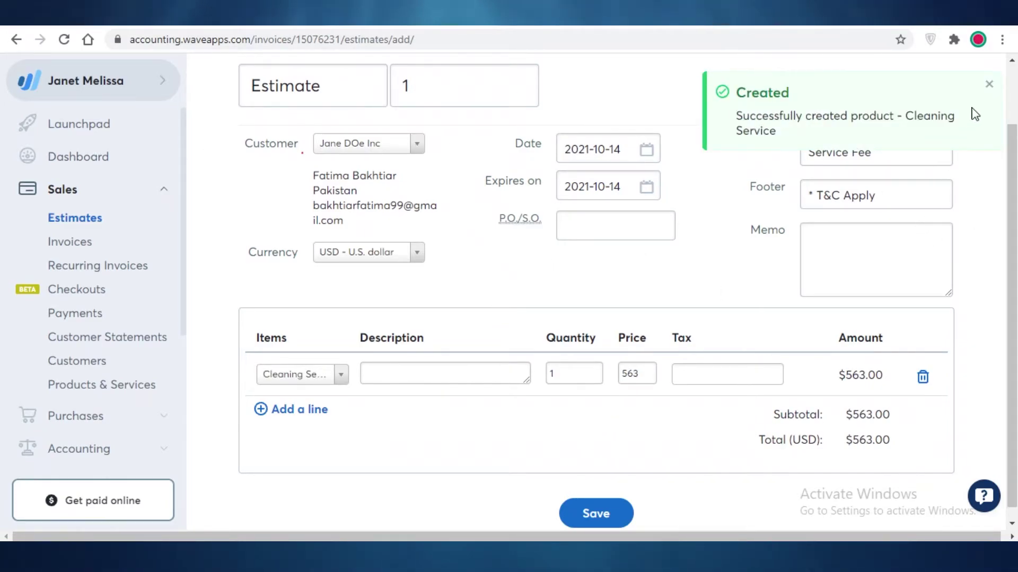
Pick Oct 15 as the estimate date and Oct 31 as its expiry date
{"action": "left_click", "coordinate": [989, 85]}
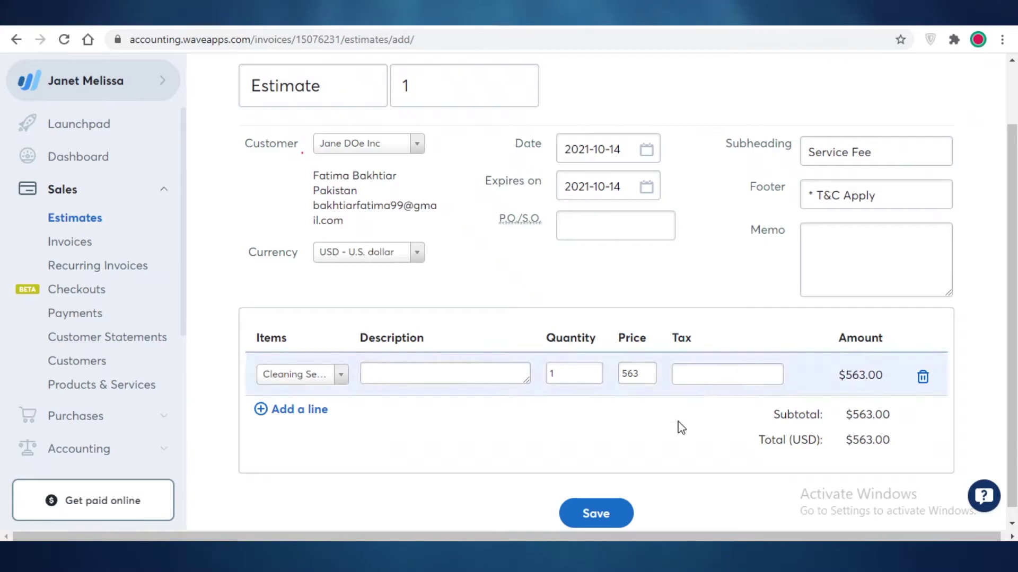
{"action": "left_click", "coordinate": [642, 150]}
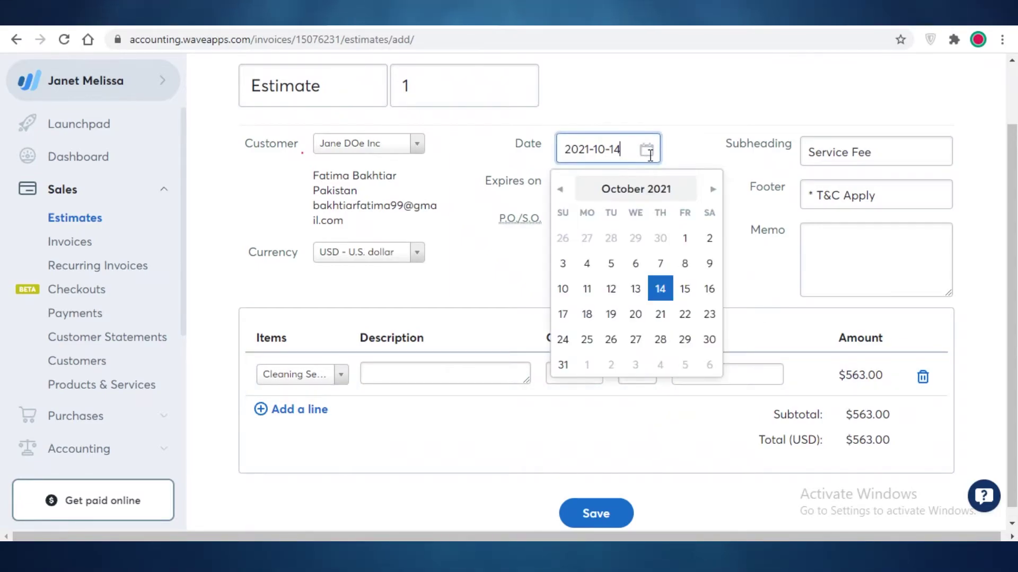
{"action": "left_click", "coordinate": [684, 289]}
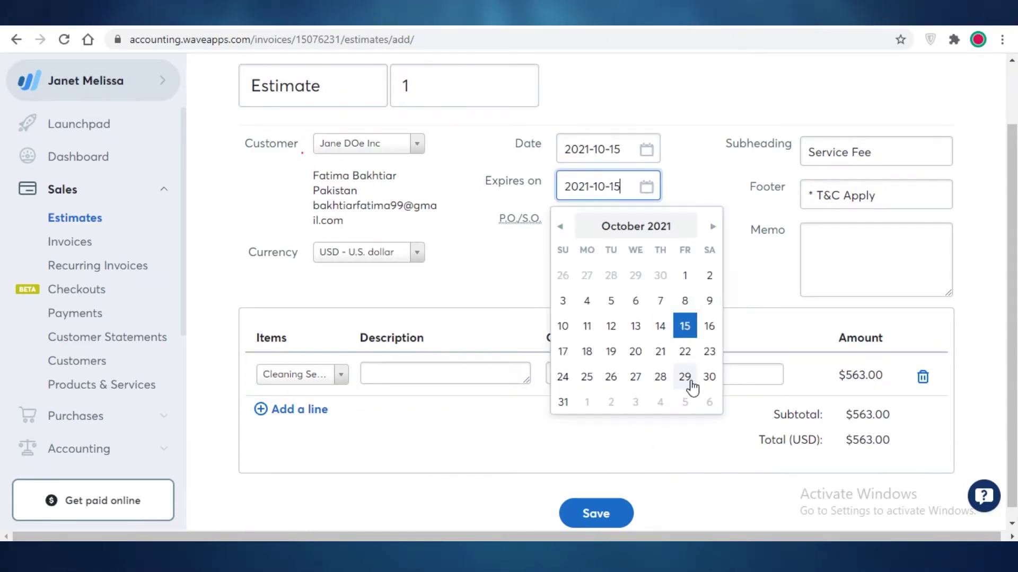
{"action": "left_click", "coordinate": [562, 403]}
{"action": "left_click_drag", "start_coordinate": [734, 216], "coordinate": [715, 225]}
{"action": "left_click", "coordinate": [714, 205]}
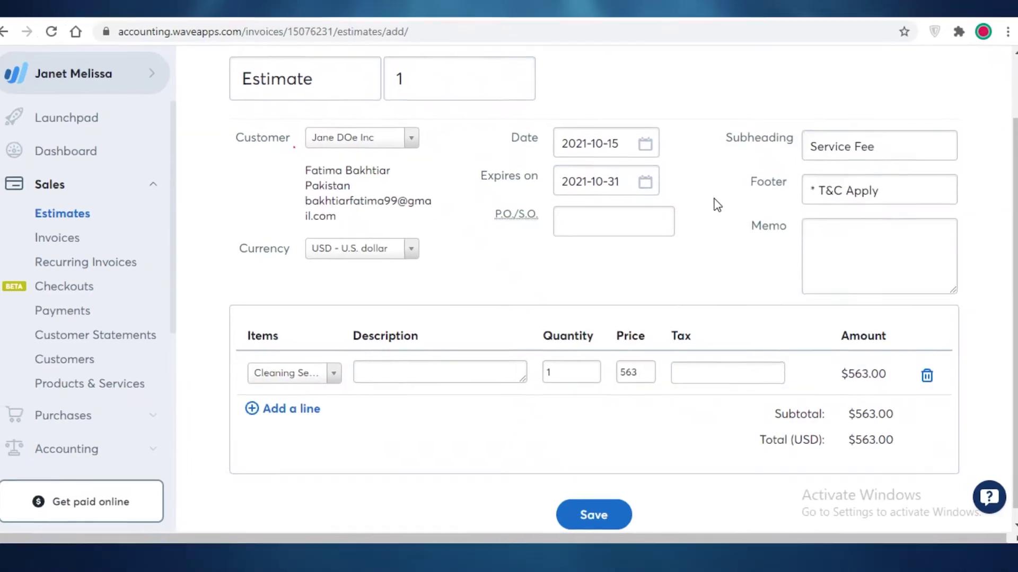
Save Estimate #1 ($563.00, Cleaning Service) and review the saved document
{"action": "left_click", "coordinate": [550, 546]}
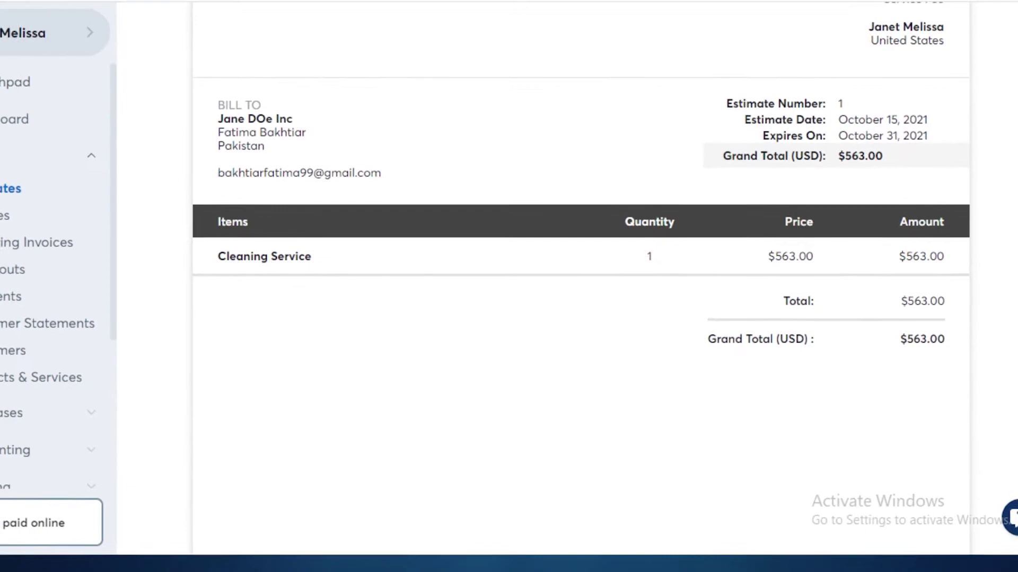
{"action": "scroll", "coordinate": [531, 274], "scroll_direction": "down", "scroll_amount": 4}
{"action": "scroll", "coordinate": [844, 482], "scroll_direction": "up", "scroll_amount": 8}
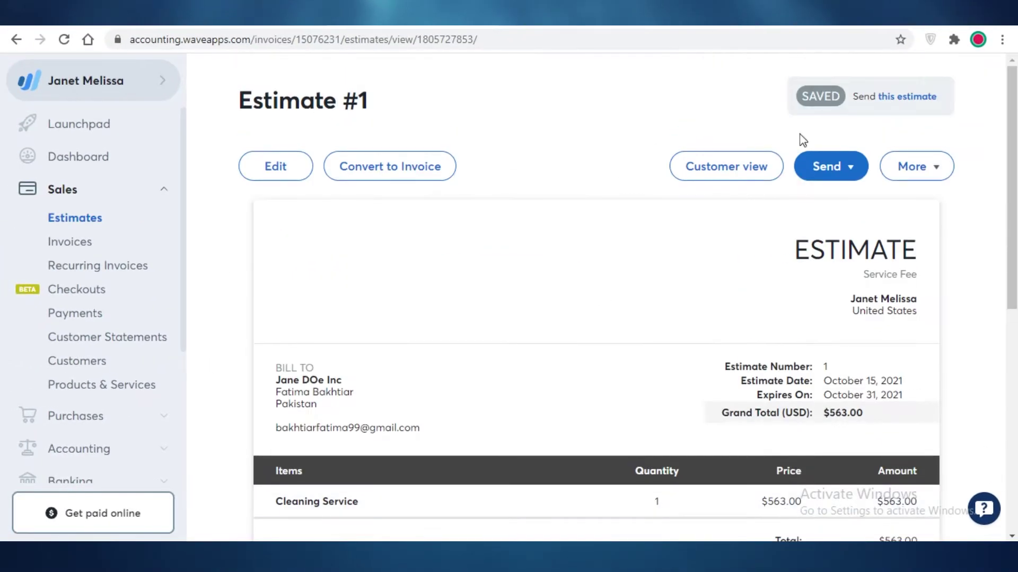
{"action": "scroll", "coordinate": [703, 227], "scroll_direction": "down", "scroll_amount": 7}
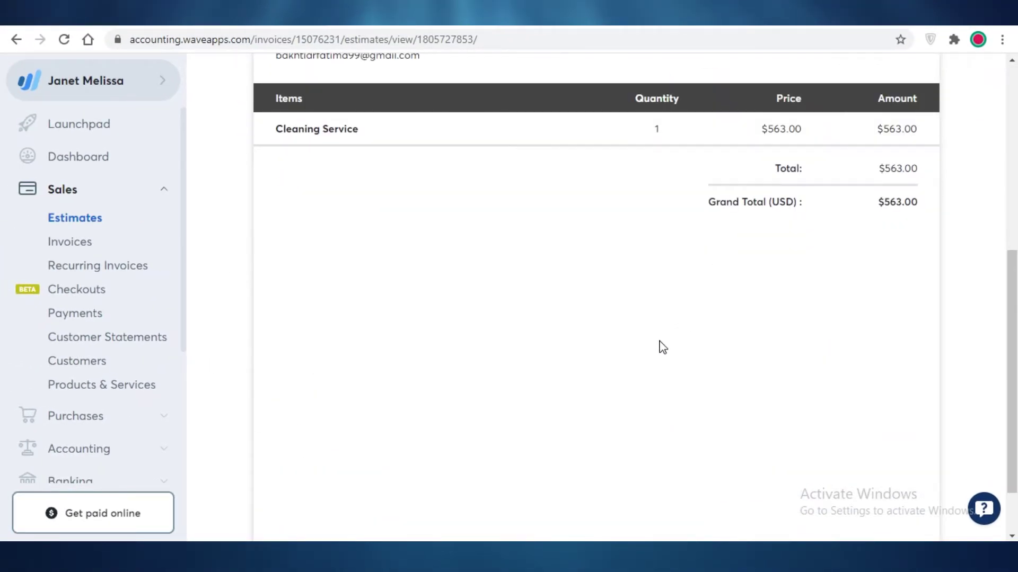
{"action": "scroll", "coordinate": [610, 281], "scroll_direction": "up", "scroll_amount": 4}
{"action": "scroll", "coordinate": [512, 219], "scroll_direction": "up", "scroll_amount": 2}
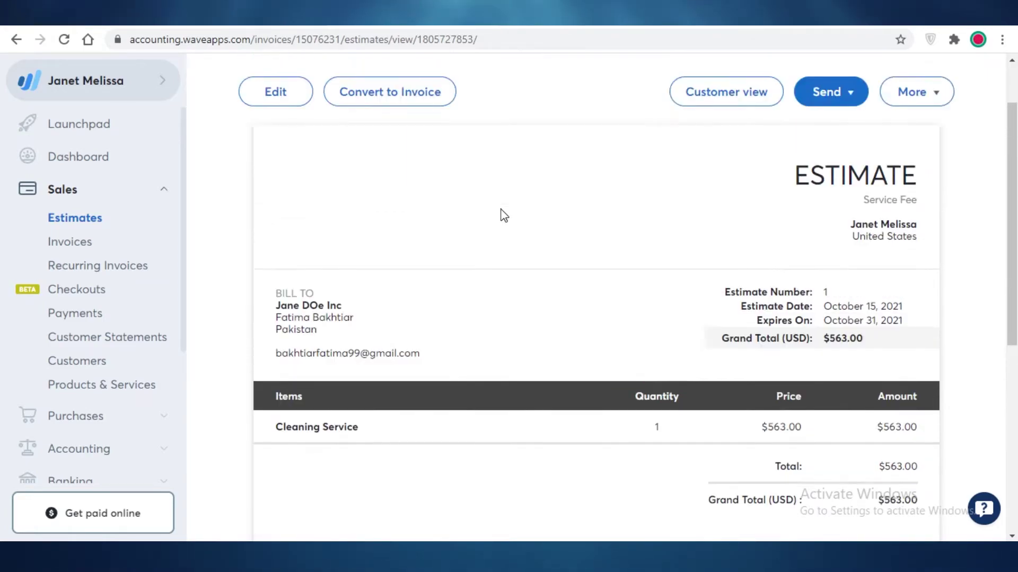
{"action": "scroll", "coordinate": [485, 212], "scroll_direction": "down", "scroll_amount": 2}
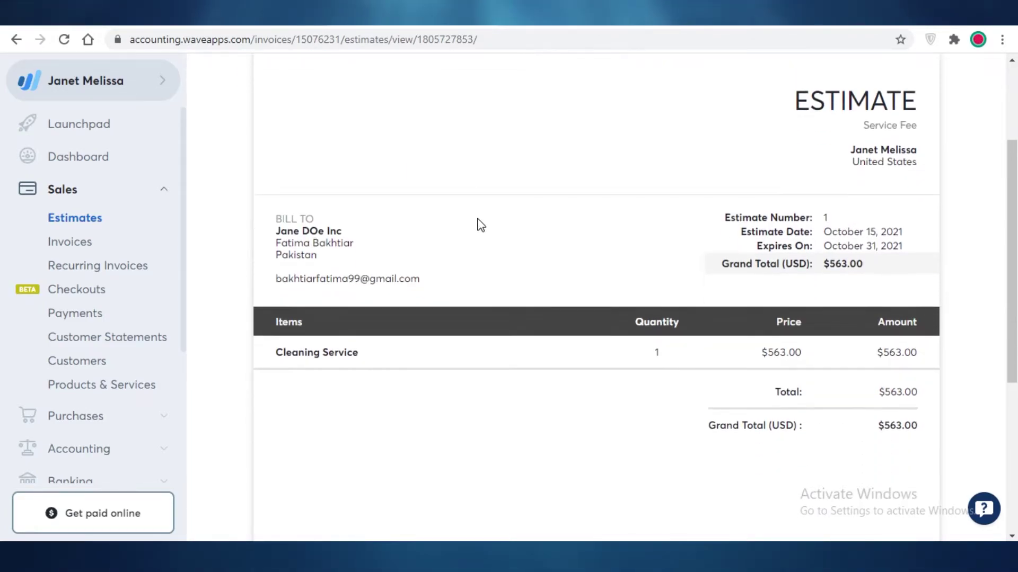
{"action": "scroll", "coordinate": [478, 254], "scroll_direction": "up", "scroll_amount": 2}
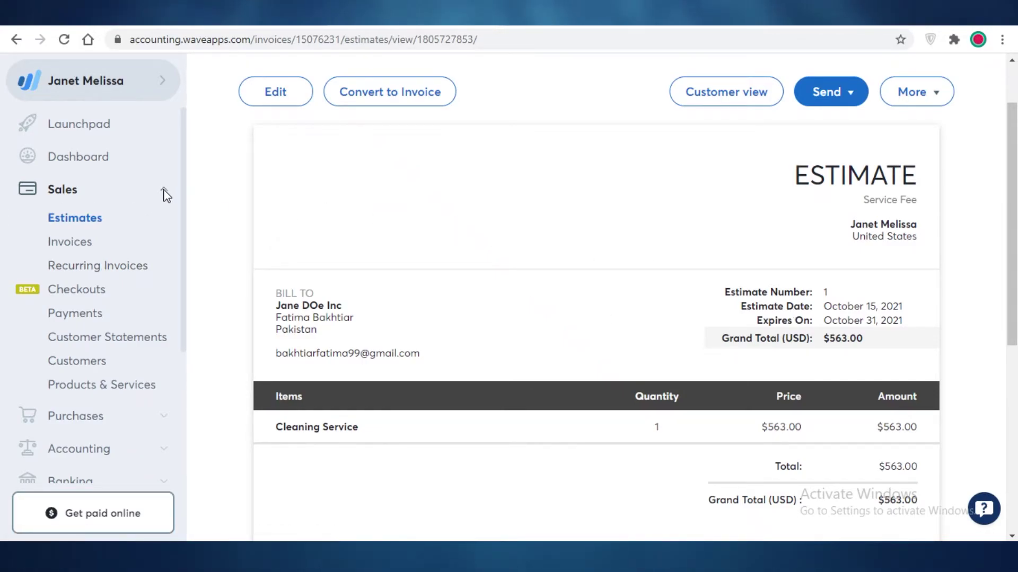
Go to Payroll > Run Payroll, start payroll setup and dismiss the setup tips
{"action": "scroll", "coordinate": [122, 238], "scroll_direction": "down", "scroll_amount": 5}
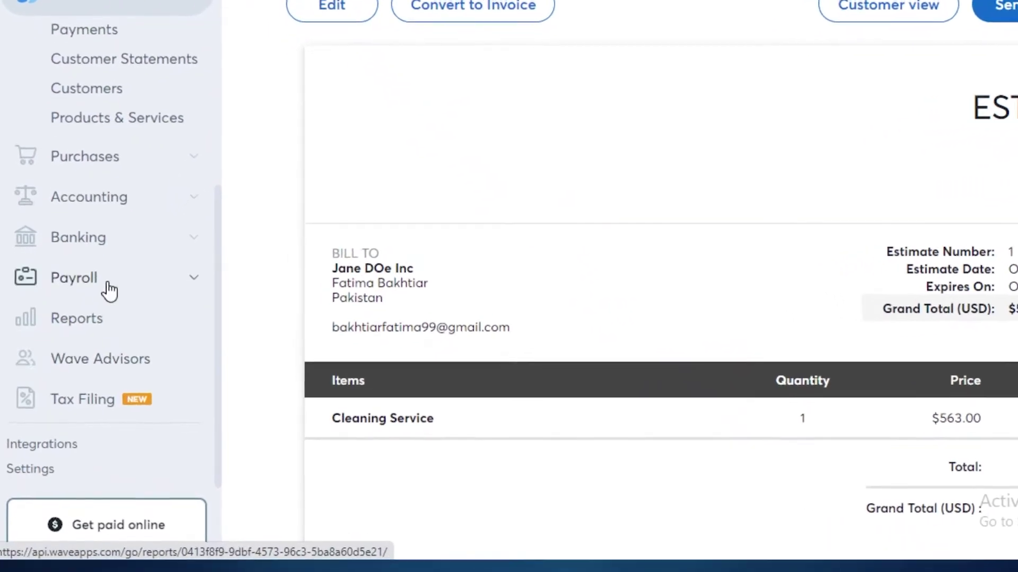
{"action": "left_click", "coordinate": [112, 270]}
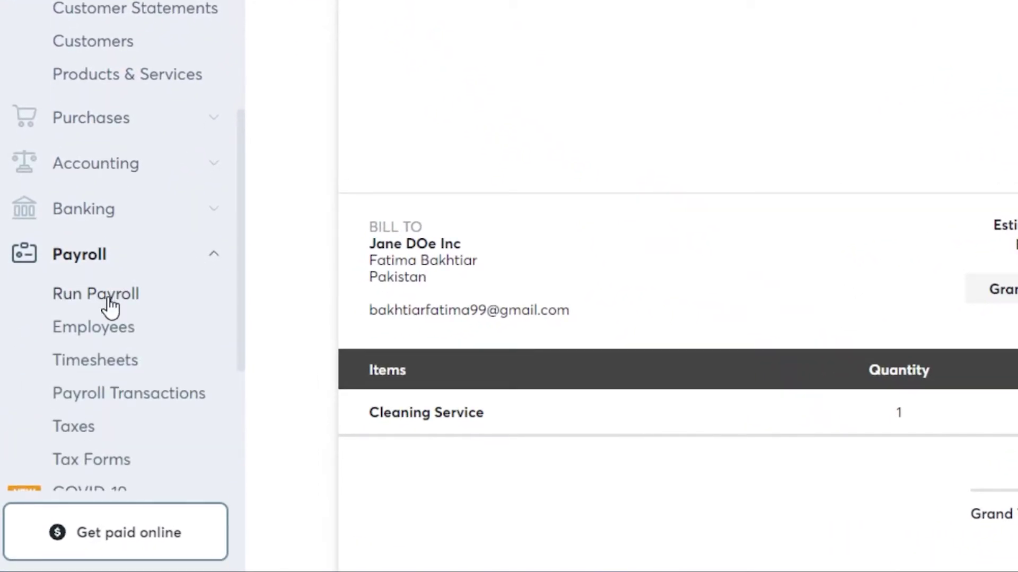
{"action": "left_click", "coordinate": [104, 348]}
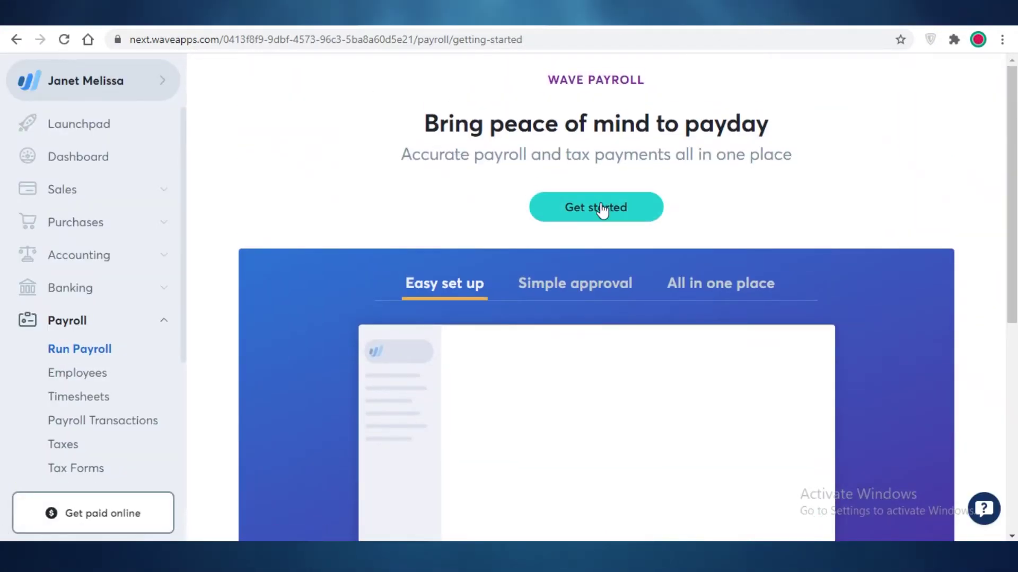
{"action": "left_click", "coordinate": [603, 209]}
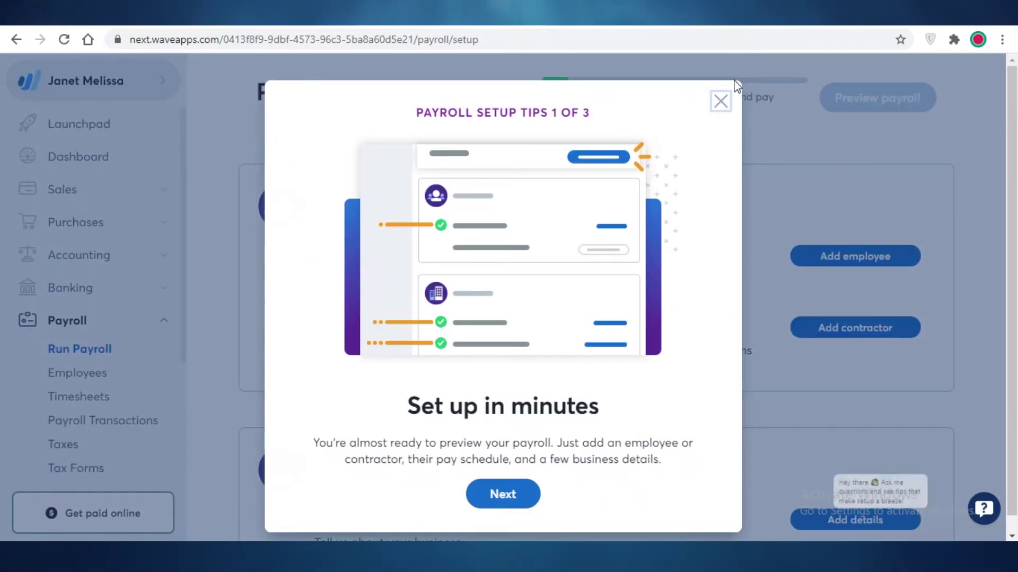
{"action": "left_click", "coordinate": [722, 105]}
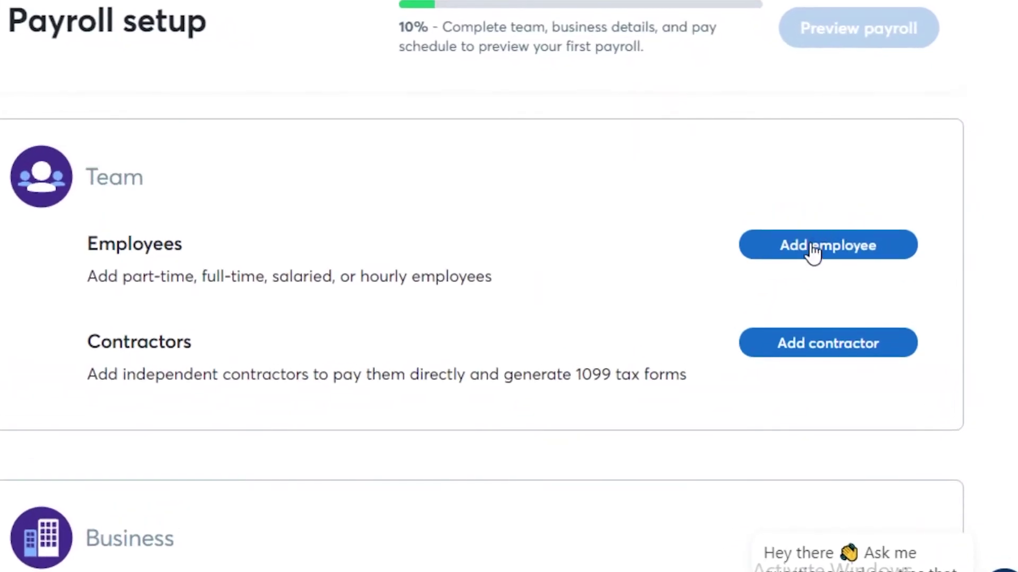
Open the Add Employee form and start typing the employee's first name
{"action": "left_click", "coordinate": [837, 260]}
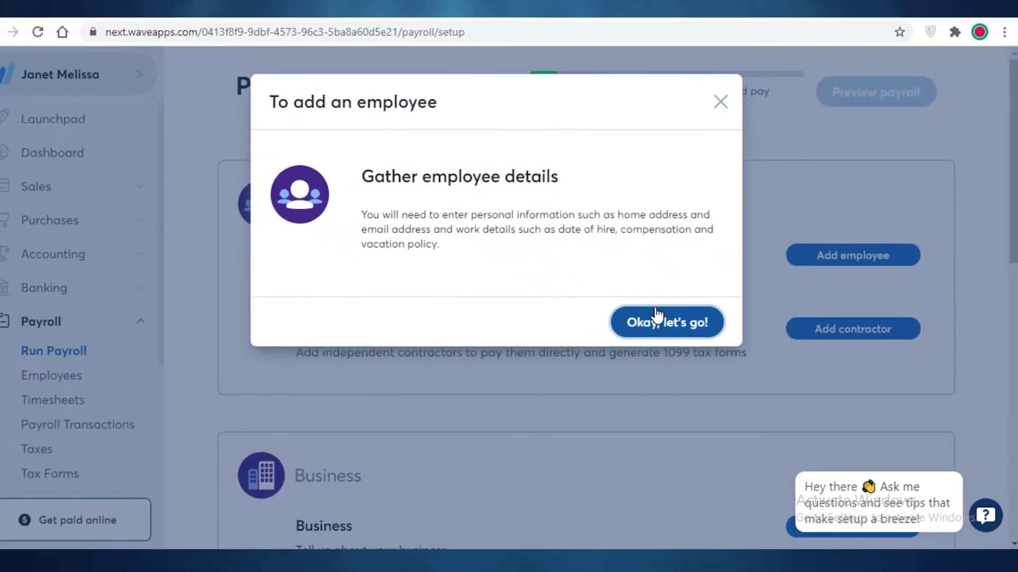
{"action": "left_click", "coordinate": [654, 318]}
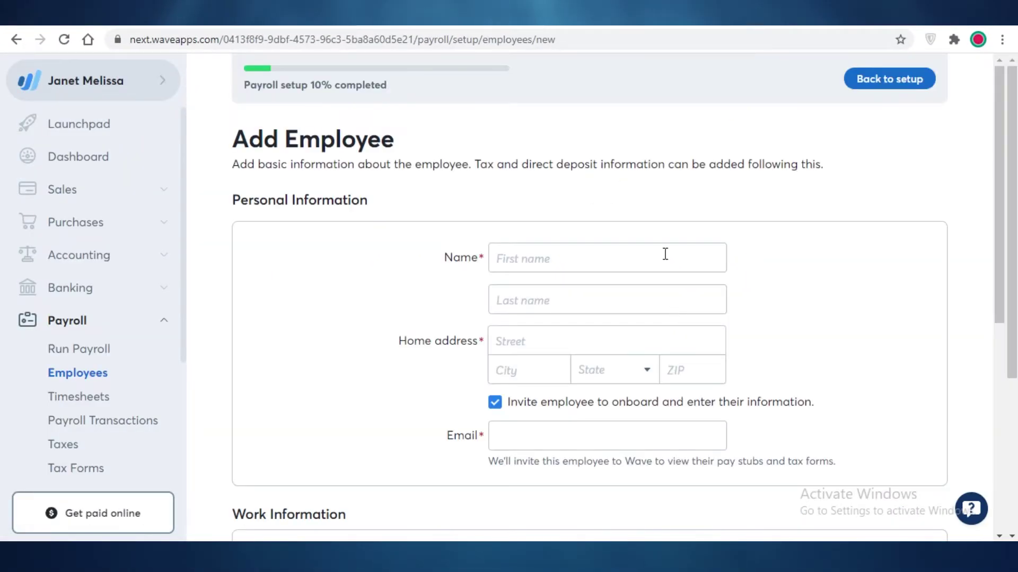
{"action": "left_click", "coordinate": [665, 254]}
{"action": "type", "text": "A"}
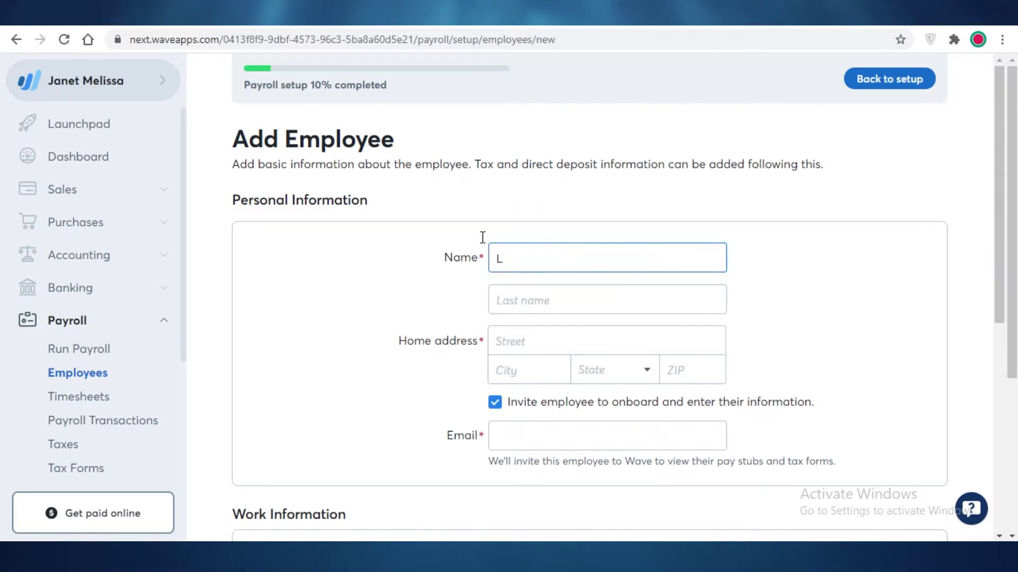
{"action": "scroll", "coordinate": [482, 236], "scroll_direction": "down", "scroll_amount": 8}
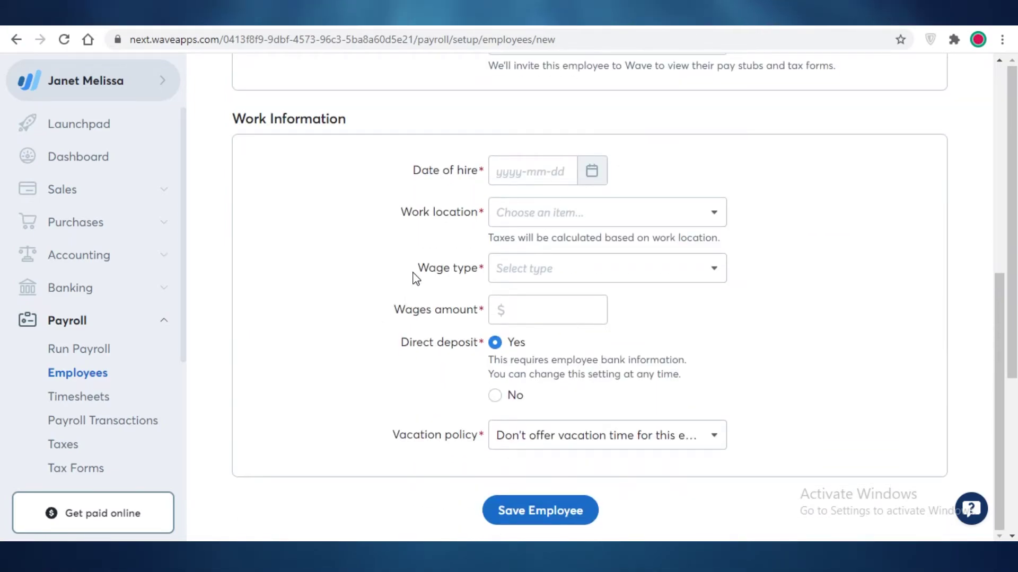
Keep the working-from-home location and hourly wage type, entering a $12 wage
{"action": "scroll", "coordinate": [412, 292], "scroll_direction": "down", "scroll_amount": 4}
{"action": "scroll", "coordinate": [548, 324], "scroll_direction": "up", "scroll_amount": 10}
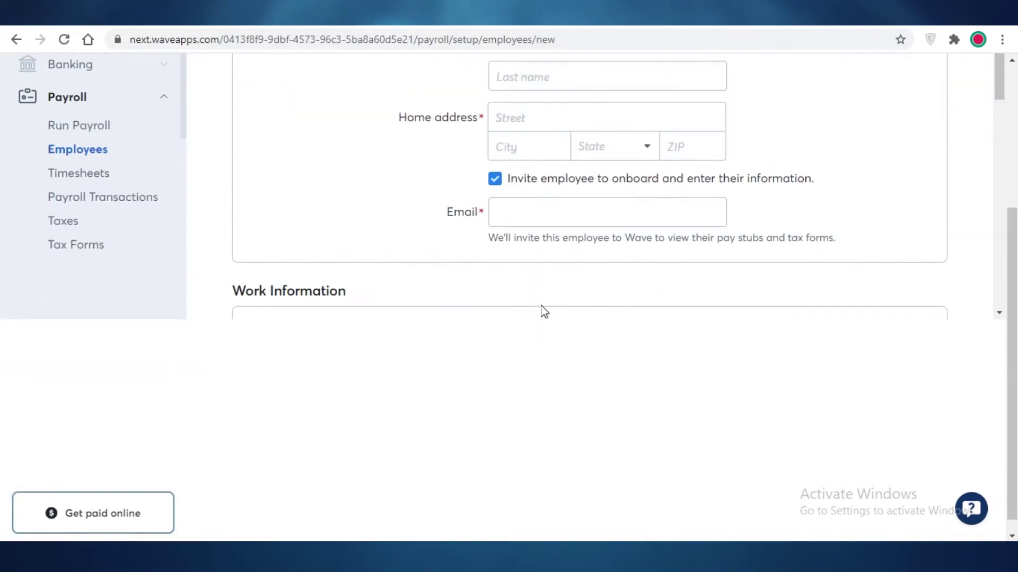
{"action": "scroll", "coordinate": [872, 204], "scroll_direction": "up", "scroll_amount": 4}
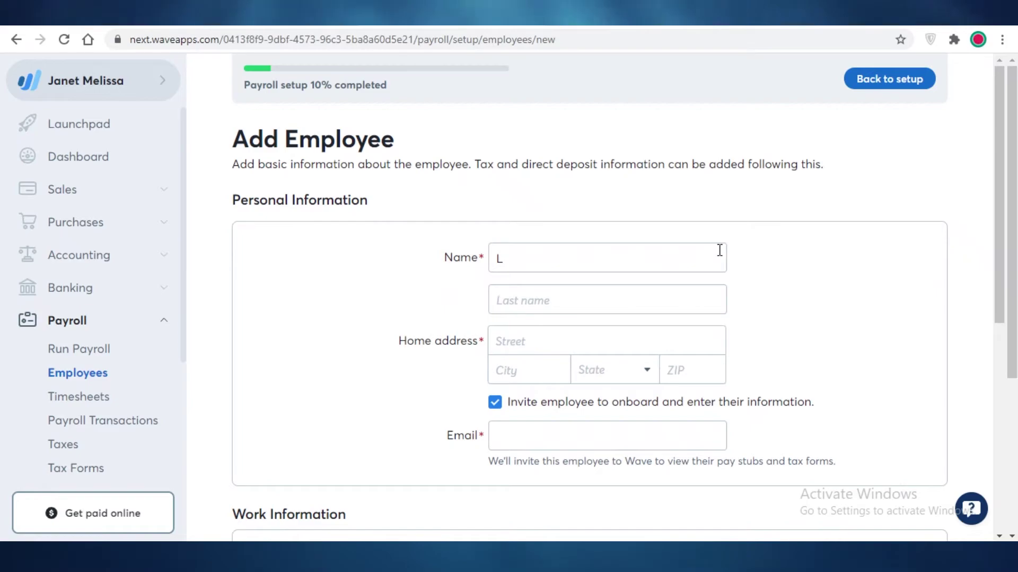
{"action": "scroll", "coordinate": [568, 518], "scroll_direction": "down", "scroll_amount": 8}
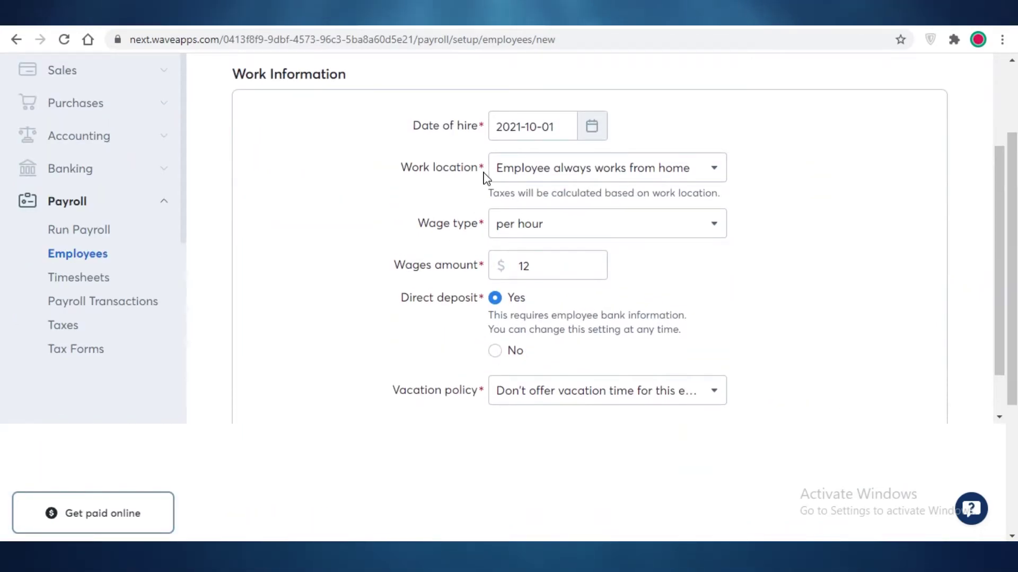
{"action": "left_click", "coordinate": [554, 168]}
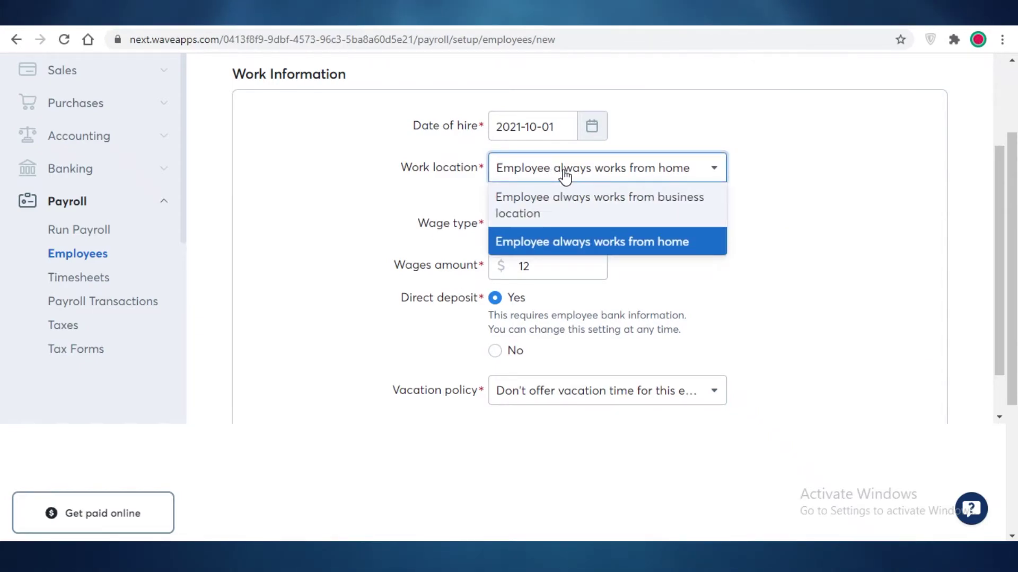
{"action": "left_click", "coordinate": [628, 182]}
{"action": "left_click", "coordinate": [631, 233]}
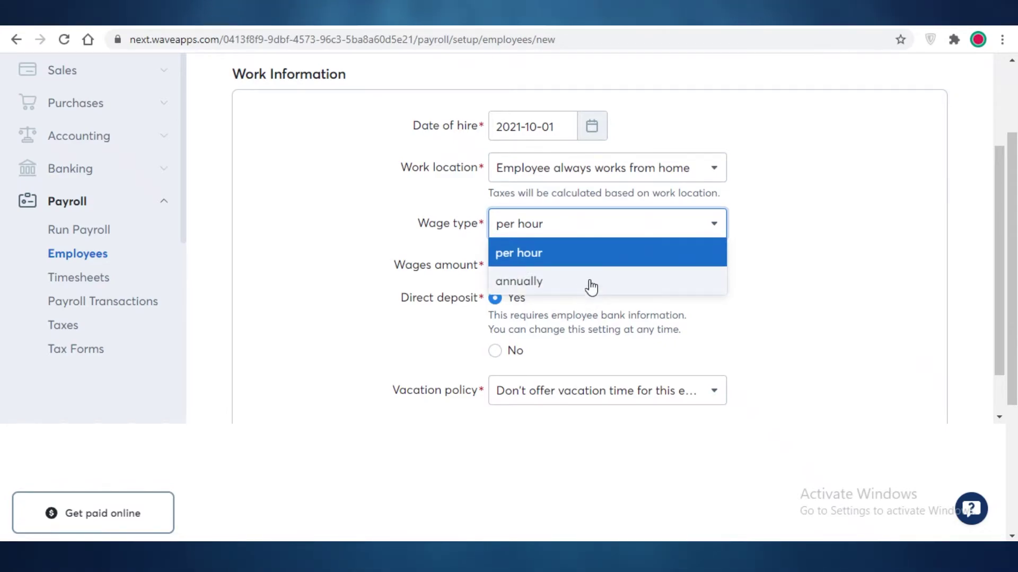
{"action": "left_click", "coordinate": [574, 233]}
{"action": "left_click", "coordinate": [520, 266]}
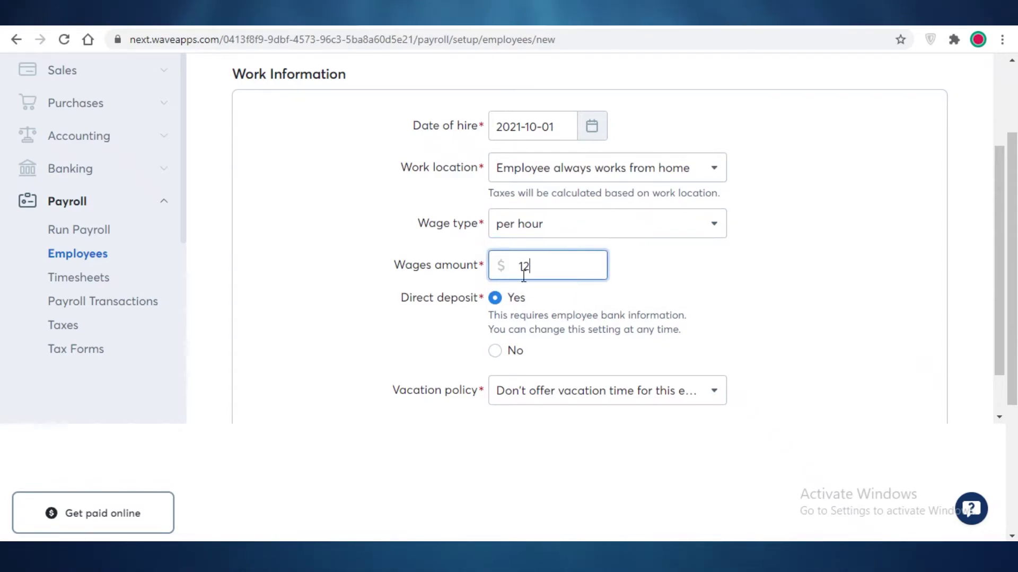
Turn off direct deposit, choose 'Don't offer vacation time', and save the employee
{"action": "left_click", "coordinate": [553, 351]}
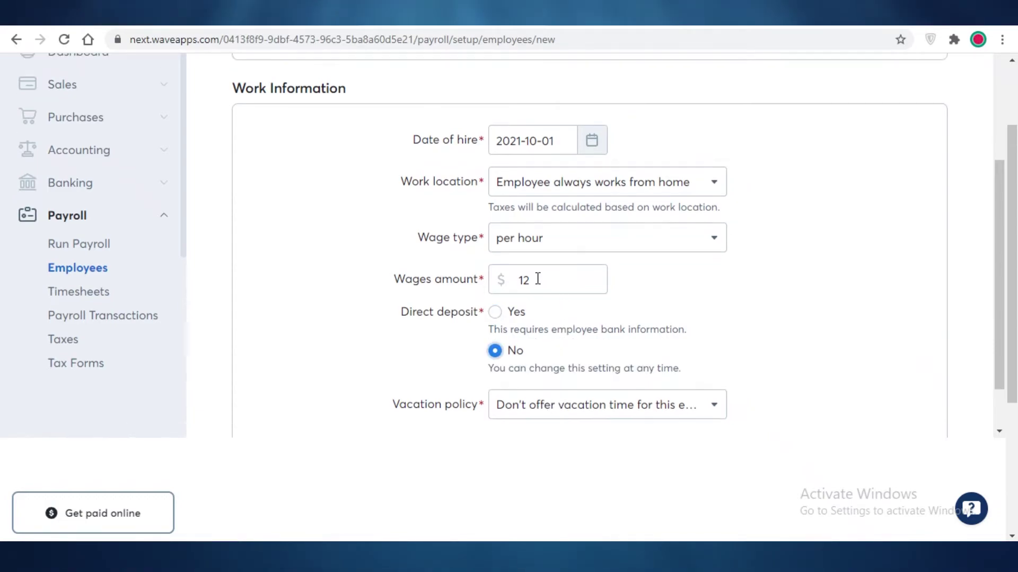
{"action": "left_click", "coordinate": [538, 403]}
{"action": "scroll", "coordinate": [594, 380], "scroll_direction": "down", "scroll_amount": 3}
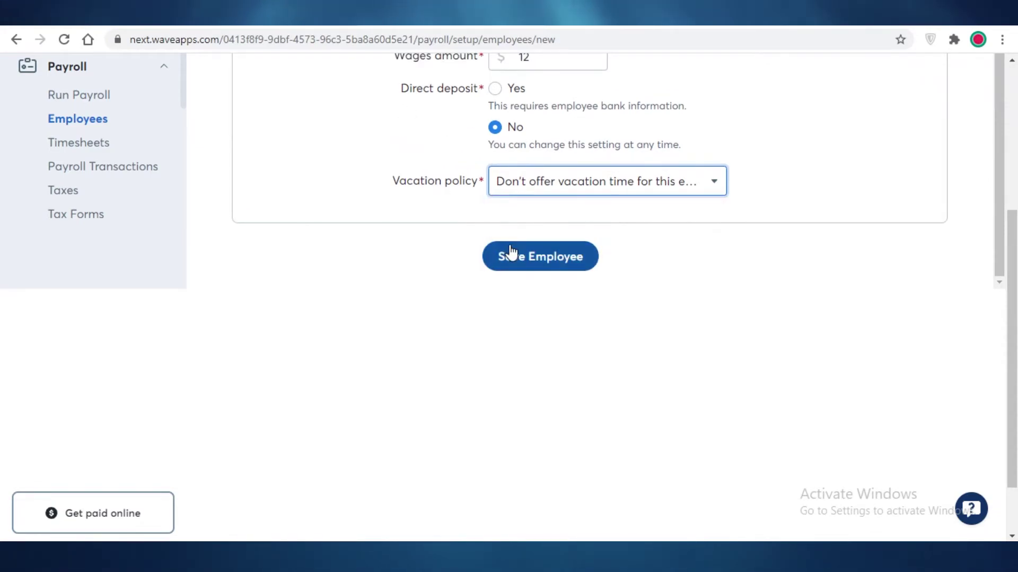
{"action": "left_click", "coordinate": [517, 256]}
Continue from the employee-added confirmation to the Run Payroll setup page
{"action": "scroll", "coordinate": [778, 313], "scroll_direction": "down", "scroll_amount": 2}
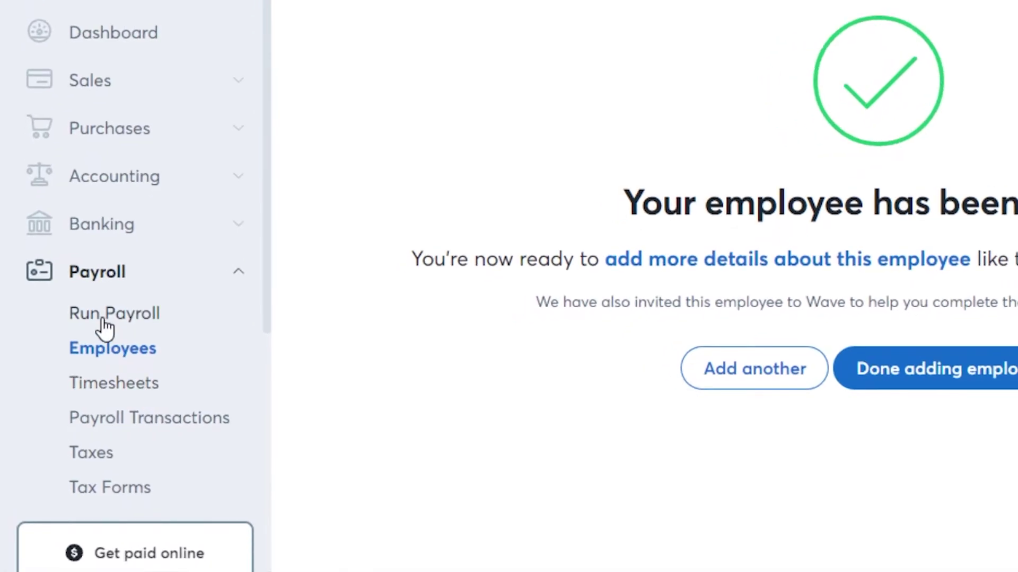
{"action": "left_click", "coordinate": [200, 387]}
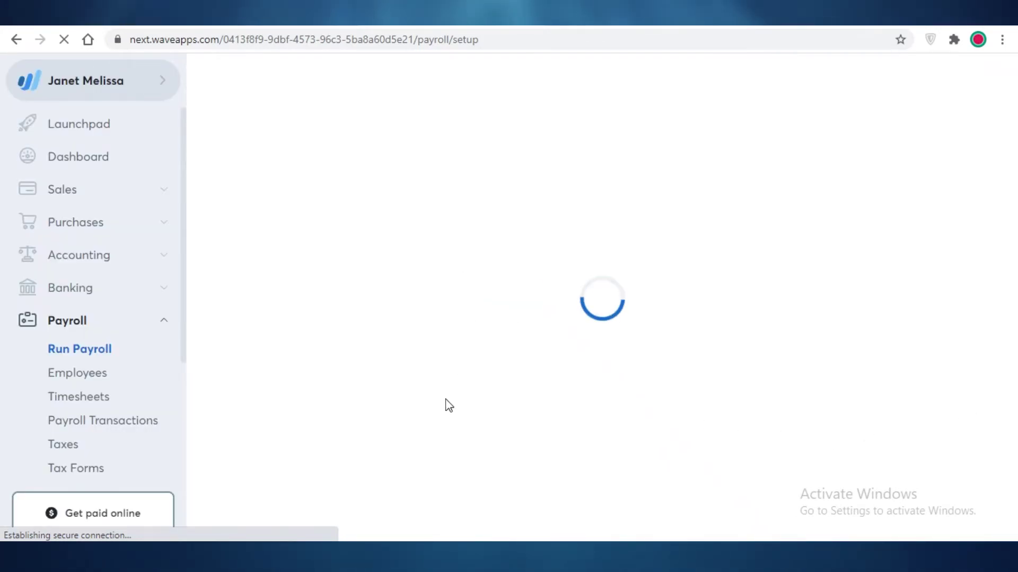
Set the pay schedule to every week with periods starting on Monday
{"action": "scroll", "coordinate": [500, 307], "scroll_direction": "down", "scroll_amount": 4}
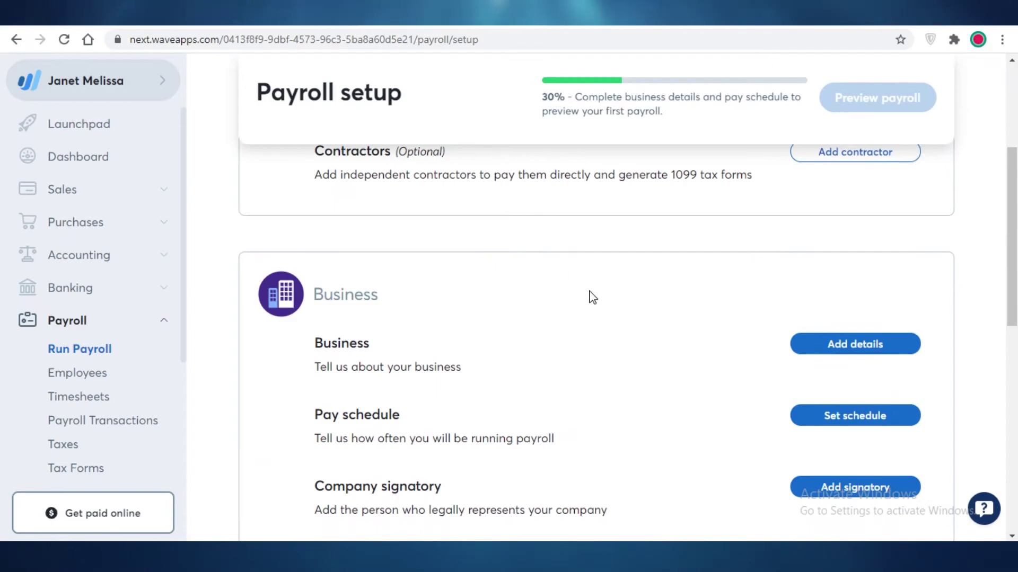
{"action": "scroll", "coordinate": [592, 298], "scroll_direction": "down", "scroll_amount": 5}
{"action": "scroll", "coordinate": [609, 297], "scroll_direction": "up", "scroll_amount": 6}
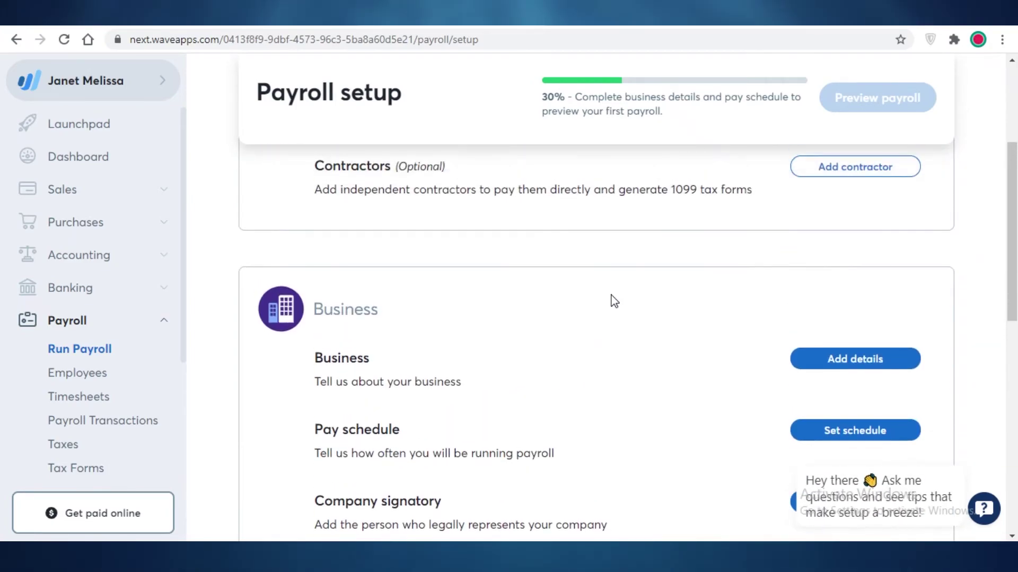
{"action": "scroll", "coordinate": [620, 298], "scroll_direction": "up", "scroll_amount": 4}
{"action": "scroll", "coordinate": [626, 342], "scroll_direction": "down", "scroll_amount": 3}
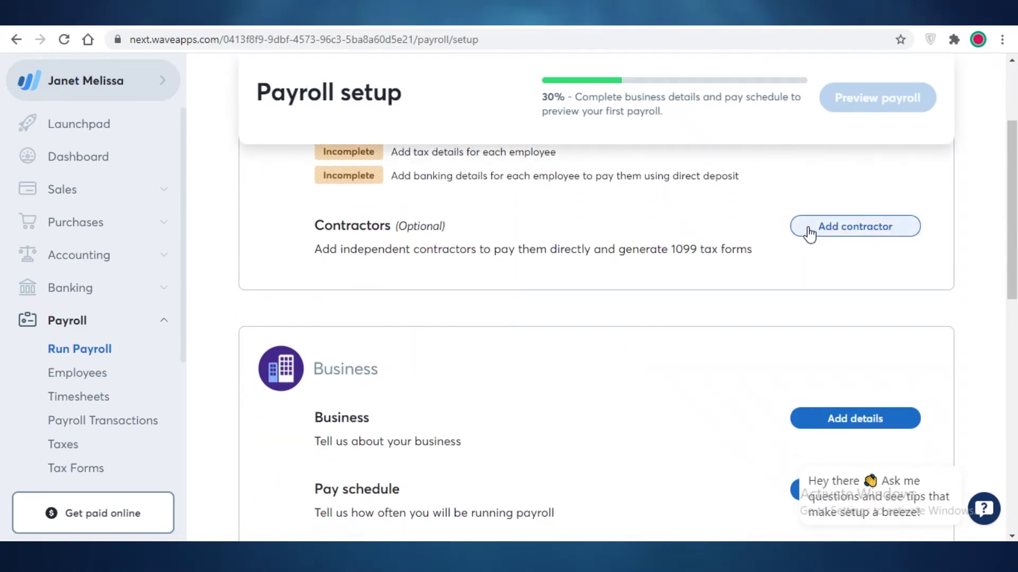
{"action": "scroll", "coordinate": [810, 223], "scroll_direction": "down", "scroll_amount": 6}
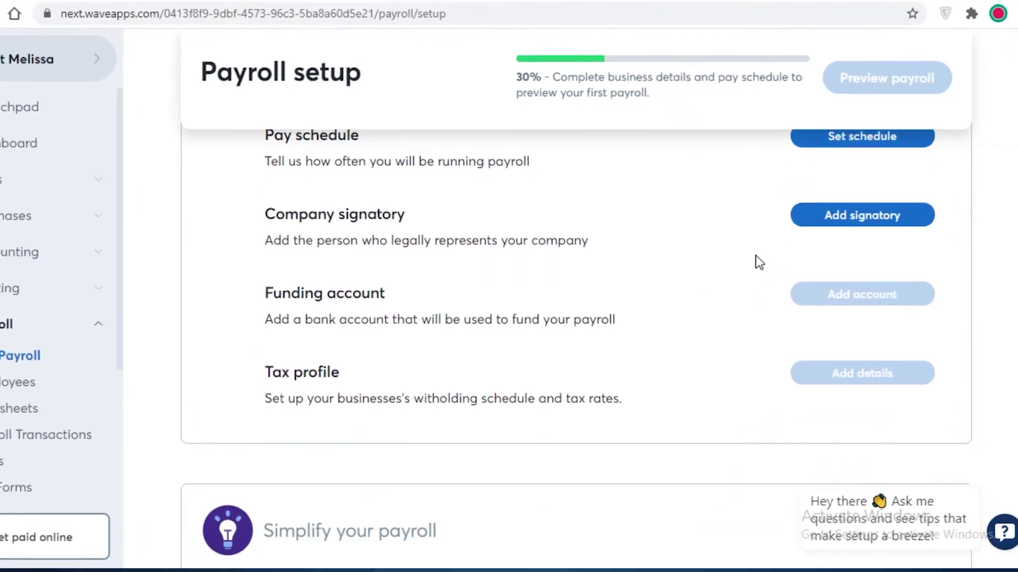
{"action": "scroll", "coordinate": [755, 255], "scroll_direction": "up", "scroll_amount": 3}
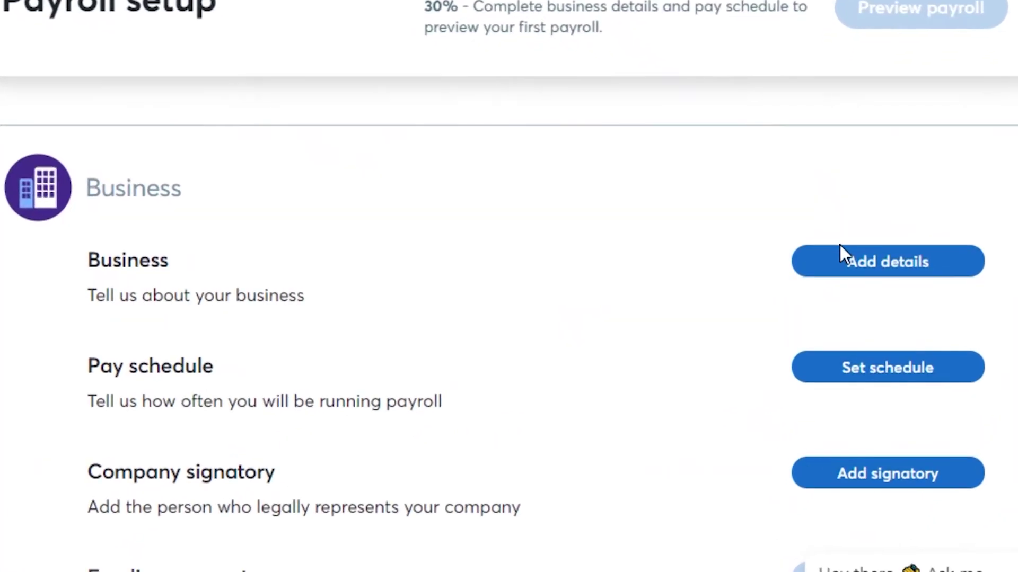
{"action": "left_click", "coordinate": [875, 370]}
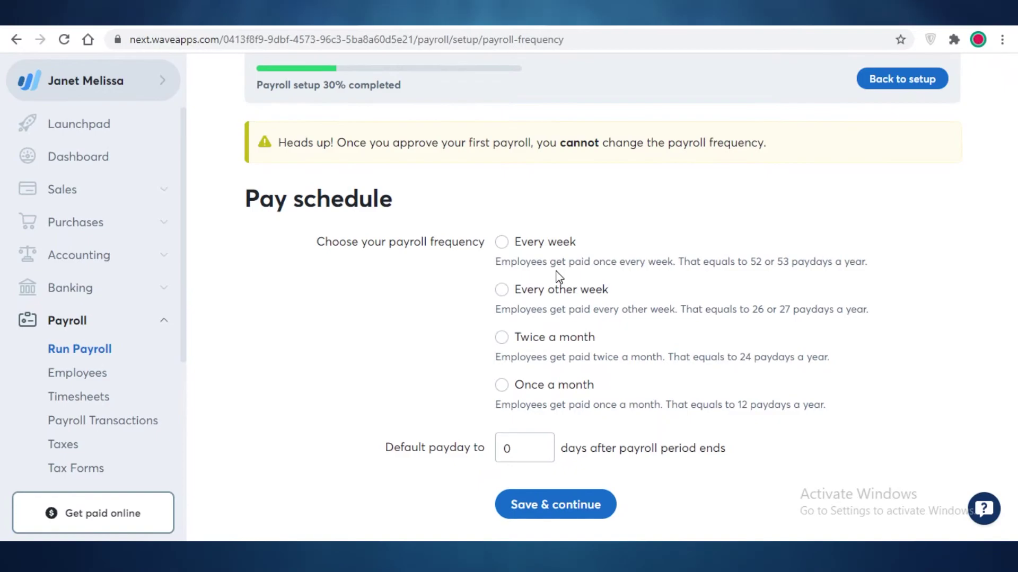
{"action": "left_click", "coordinate": [539, 244]}
{"action": "scroll", "coordinate": [550, 297], "scroll_direction": "down", "scroll_amount": 3}
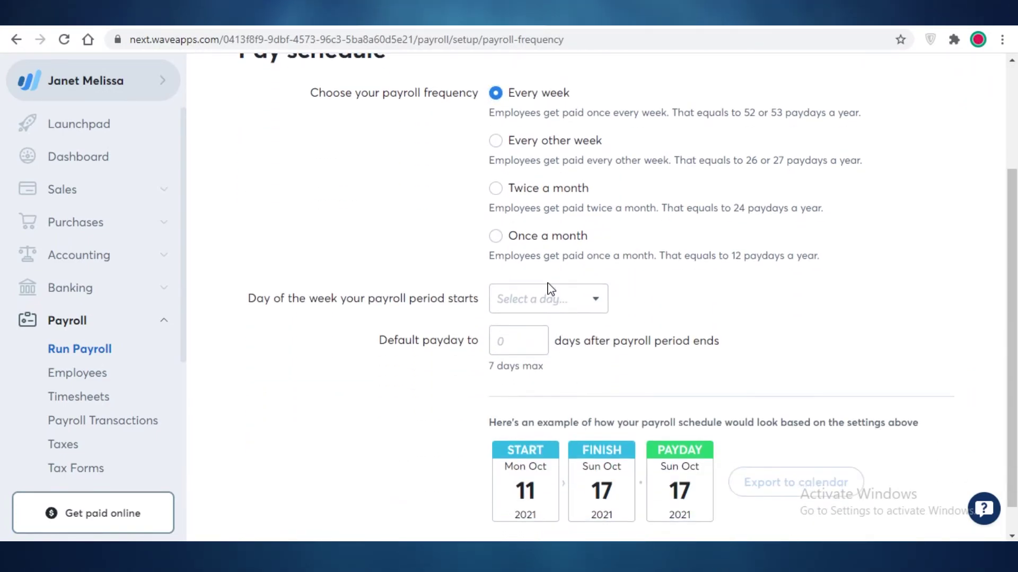
{"action": "left_click", "coordinate": [554, 302]}
{"action": "left_click", "coordinate": [546, 325]}
Set the default payday to 5 days after period end and save the schedule
{"action": "left_click", "coordinate": [515, 349]}
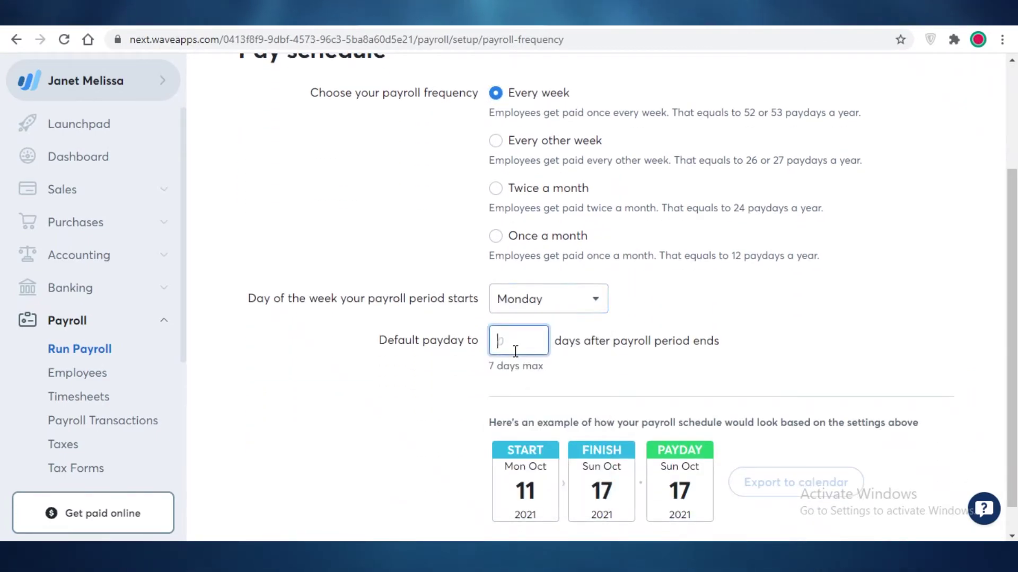
{"action": "type", "text": "5"}
{"action": "scroll", "coordinate": [580, 516], "scroll_direction": "down", "scroll_amount": 1}
{"action": "left_click", "coordinate": [580, 522]}
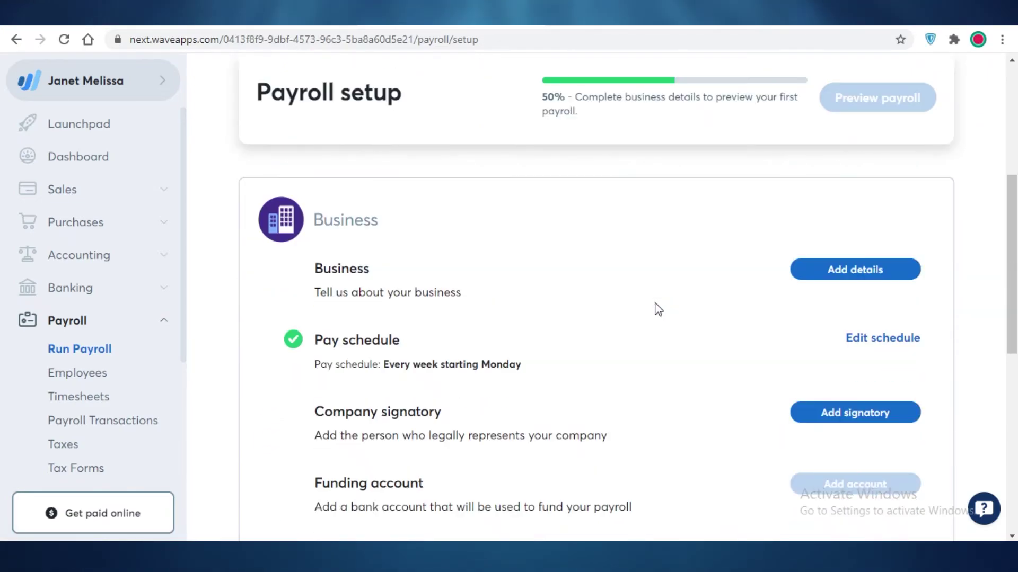
Open Business details, close the IRS EIN notice, and return to the Launchpad
{"action": "scroll", "coordinate": [728, 318], "scroll_direction": "down", "scroll_amount": 4}
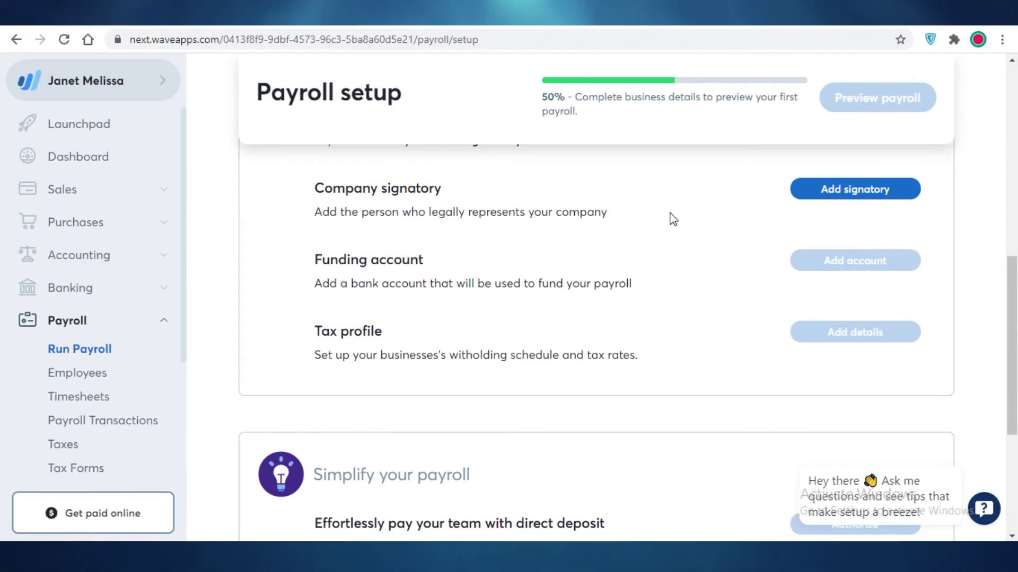
{"action": "scroll", "coordinate": [364, 177], "scroll_direction": "up", "scroll_amount": 4}
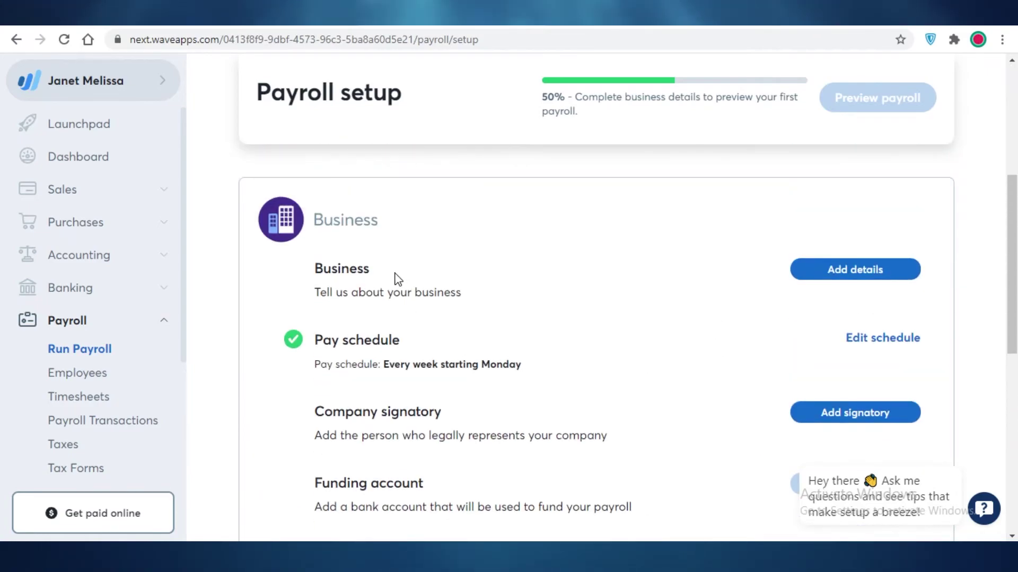
{"action": "scroll", "coordinate": [431, 284], "scroll_direction": "down", "scroll_amount": 10}
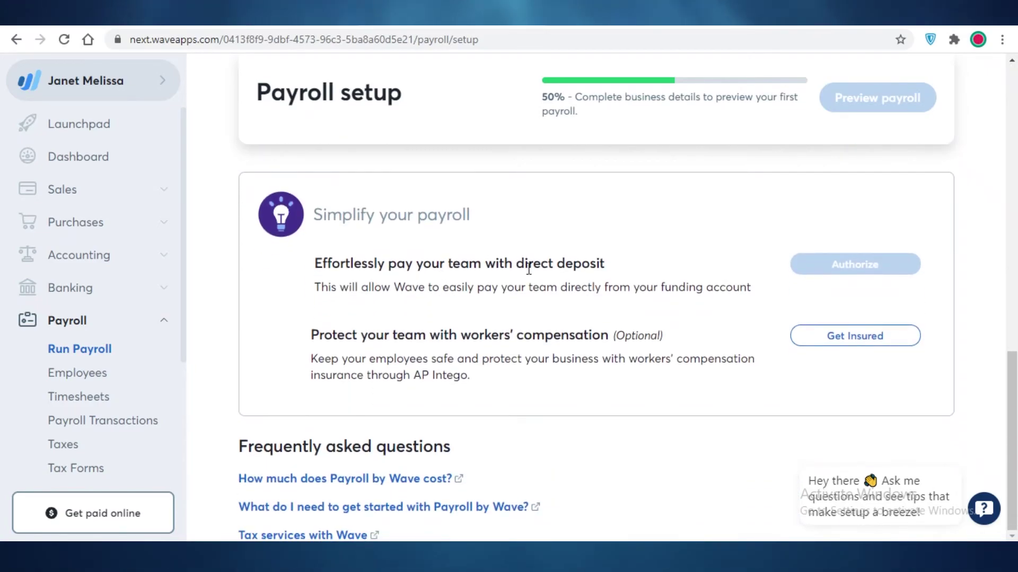
{"action": "scroll", "coordinate": [838, 286], "scroll_direction": "up", "scroll_amount": 5}
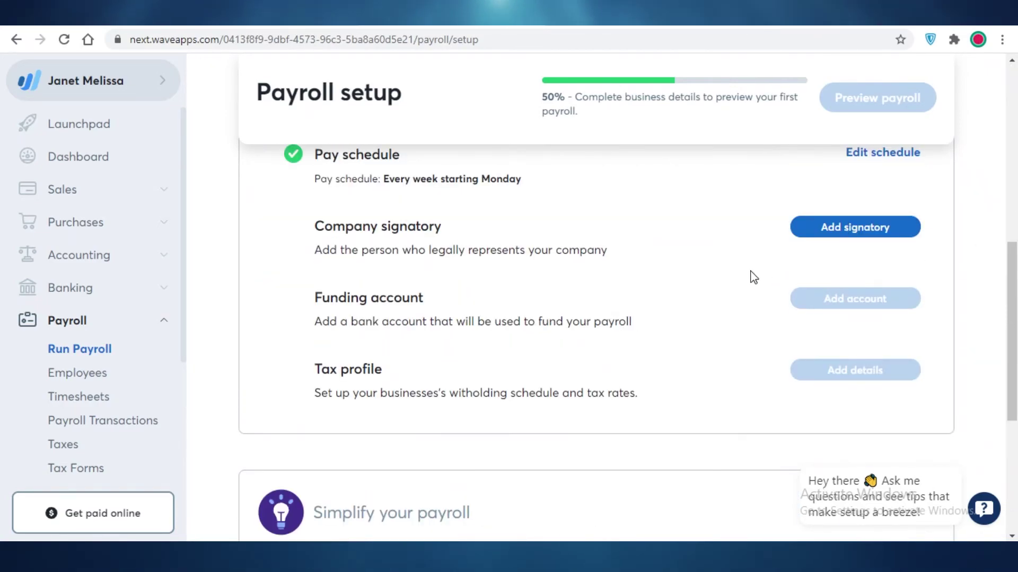
{"action": "scroll", "coordinate": [477, 280], "scroll_direction": "up", "scroll_amount": 4}
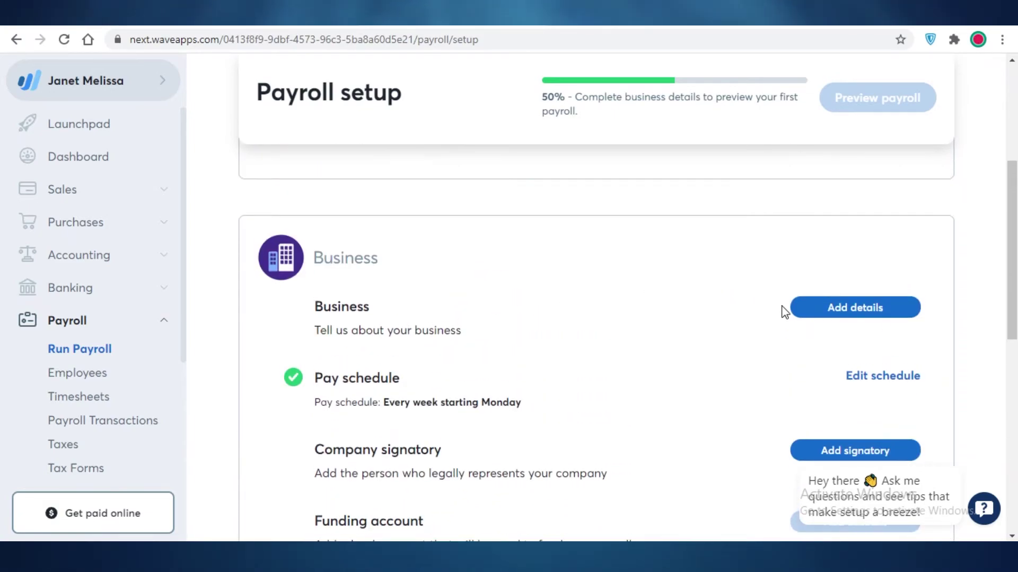
{"action": "left_click", "coordinate": [795, 314]}
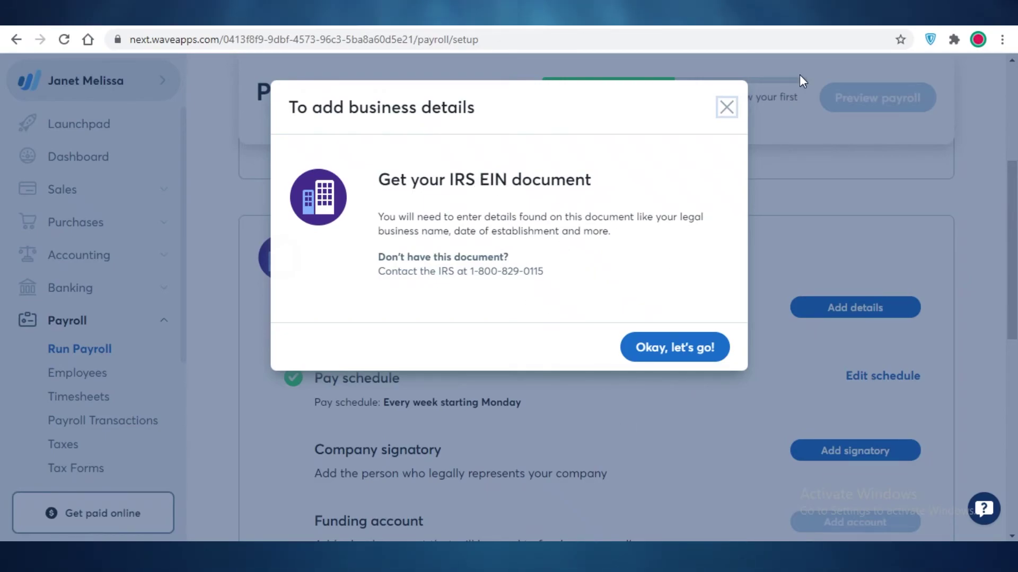
{"action": "left_click", "coordinate": [724, 109]}
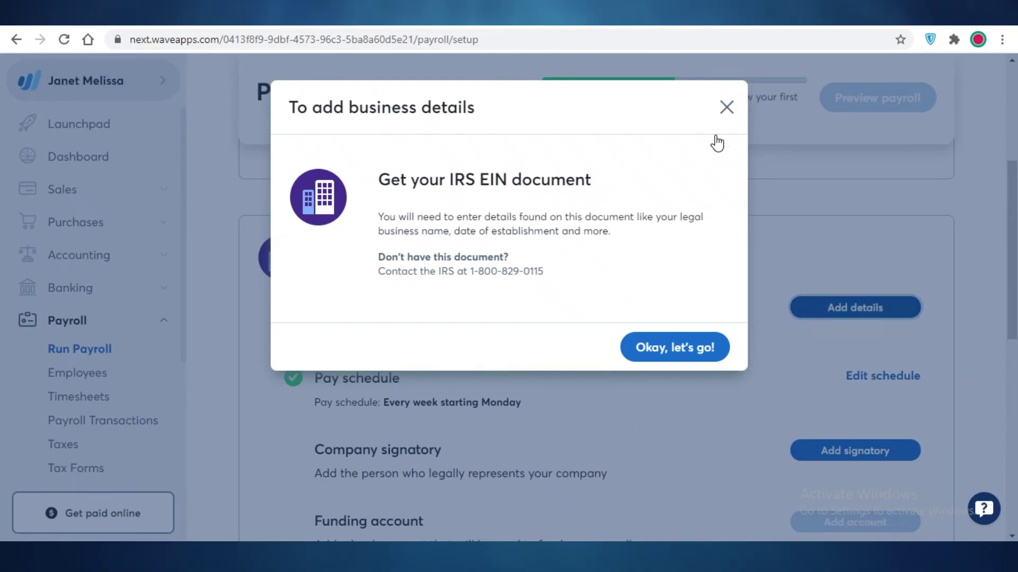
{"action": "left_click", "coordinate": [108, 116]}
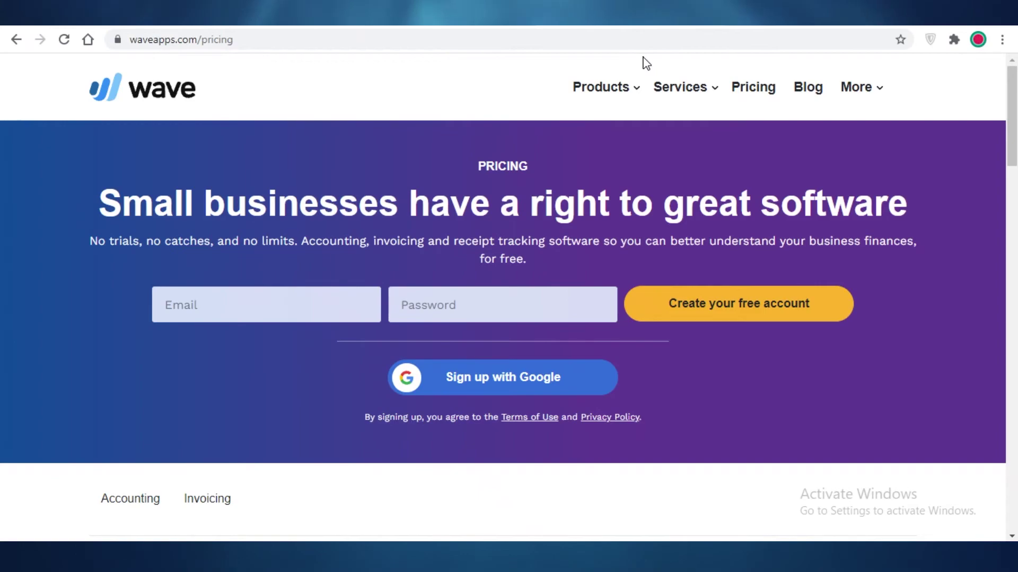
Scroll waveapps.com/pricing through the free accounting features down to the Frequently asked questions
{"action": "scroll", "coordinate": [618, 277], "scroll_direction": "down", "scroll_amount": 10}
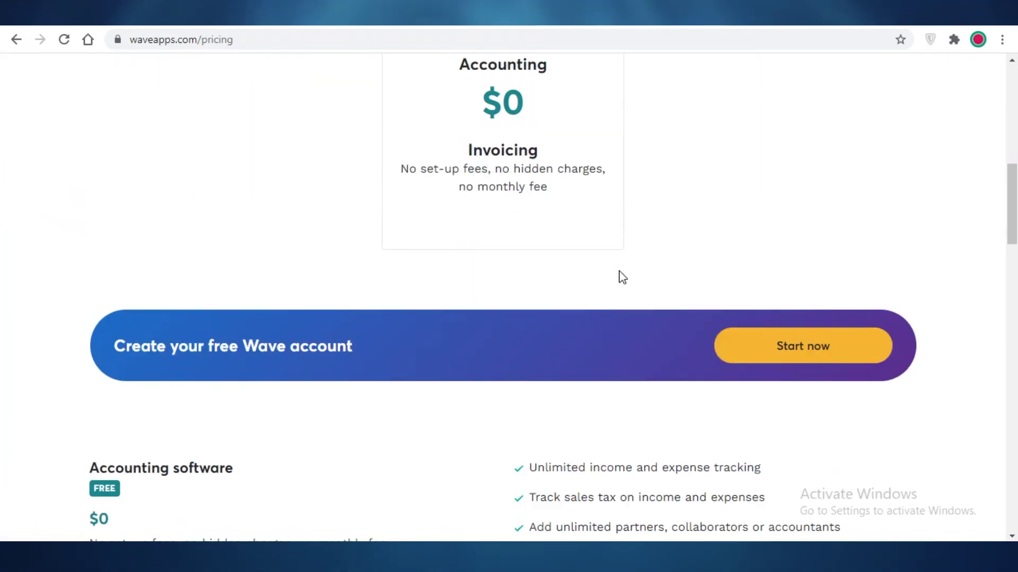
{"action": "scroll", "coordinate": [642, 259], "scroll_direction": "up", "scroll_amount": 3}
{"action": "scroll", "coordinate": [643, 260], "scroll_direction": "down", "scroll_amount": 4}
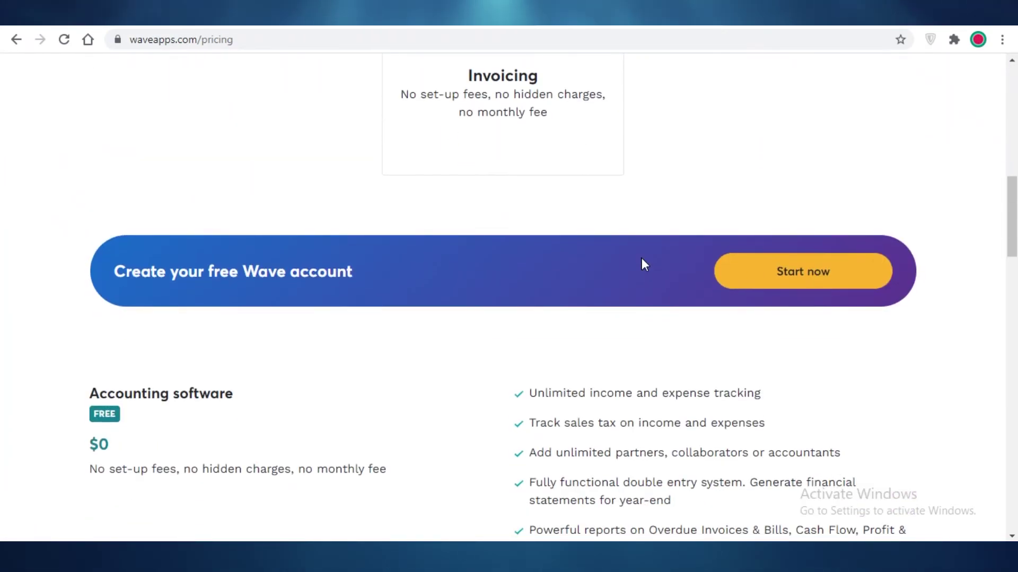
{"action": "scroll", "coordinate": [641, 259], "scroll_direction": "down", "scroll_amount": 4}
{"action": "scroll", "coordinate": [642, 258], "scroll_direction": "down", "scroll_amount": 4}
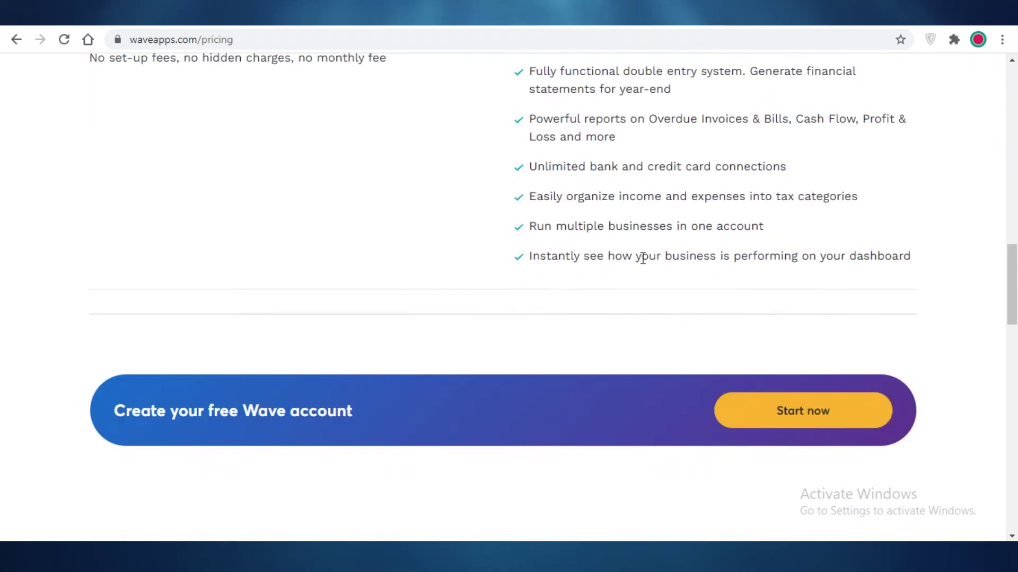
{"action": "scroll", "coordinate": [642, 259], "scroll_direction": "down", "scroll_amount": 5}
{"action": "scroll", "coordinate": [643, 260], "scroll_direction": "up", "scroll_amount": 7}
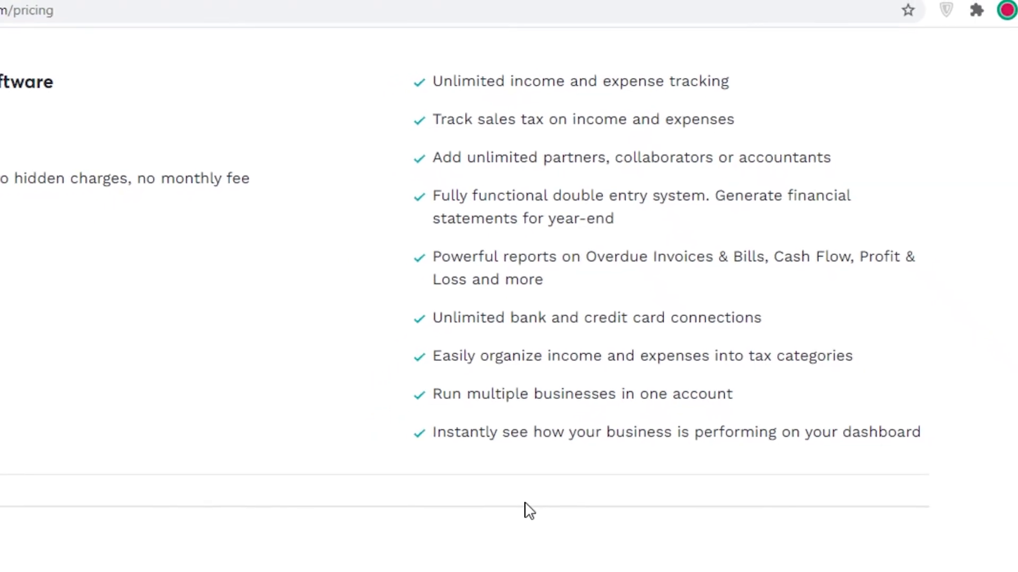
{"action": "scroll", "coordinate": [558, 473], "scroll_direction": "down", "scroll_amount": 5}
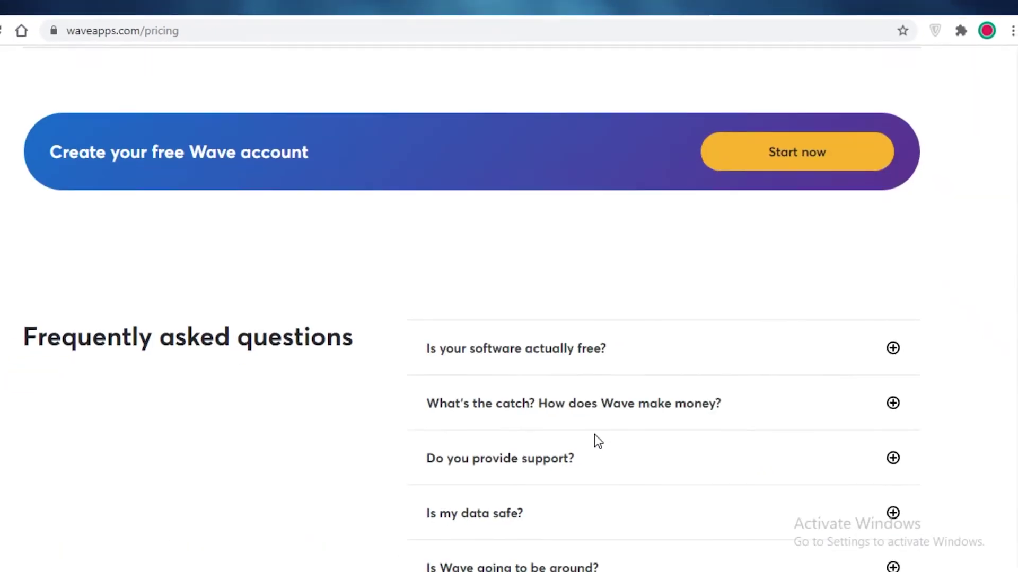
{"action": "scroll", "coordinate": [590, 421], "scroll_direction": "down", "scroll_amount": 1}
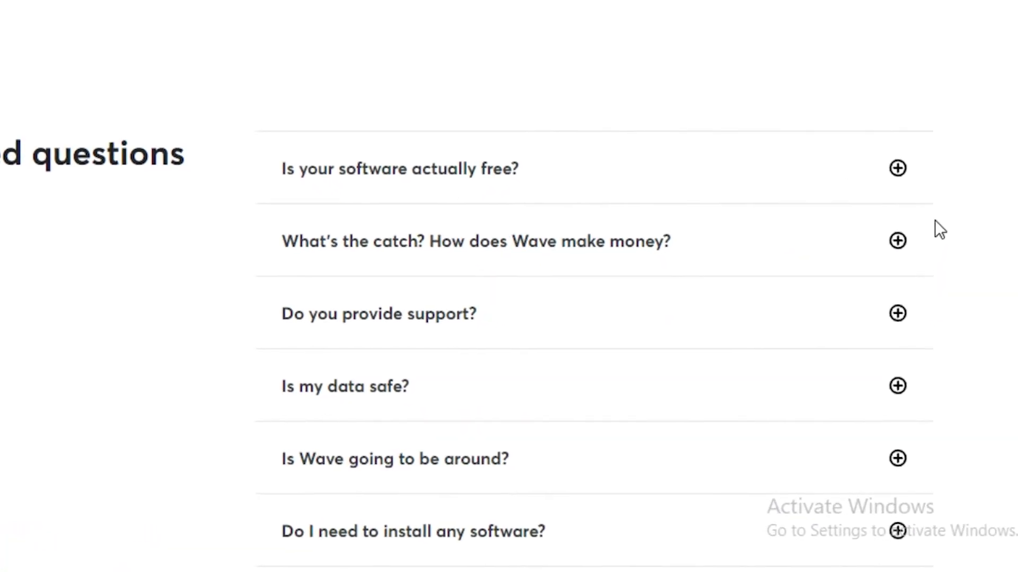
Expand 'What's the catch? How does Wave make money?' and highlight the payroll-in-Canada passage
{"action": "left_click", "coordinate": [891, 309]}
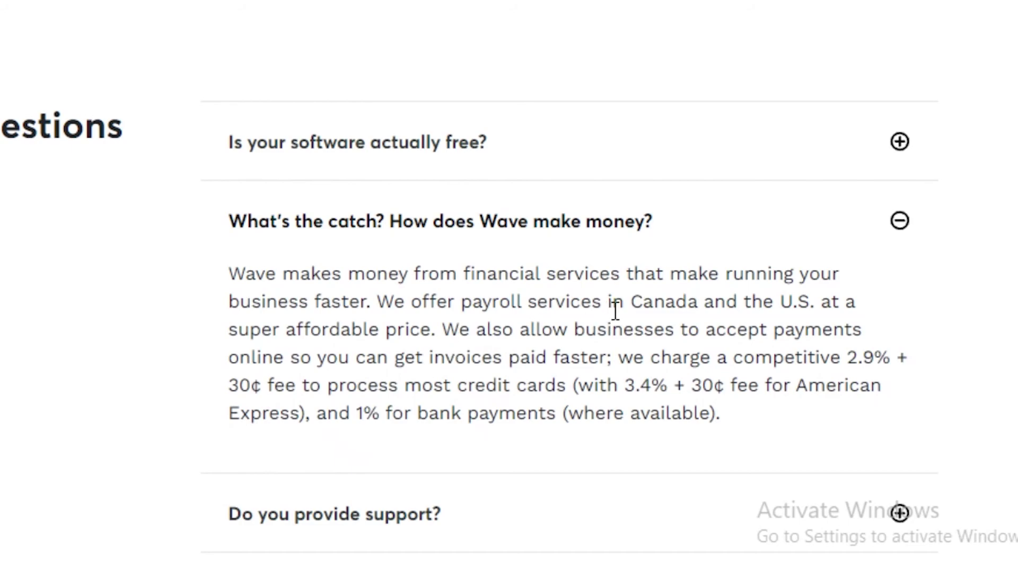
{"action": "left_click_drag", "start_coordinate": [629, 311], "coordinate": [802, 314]}
{"action": "left_click", "coordinate": [803, 314]}
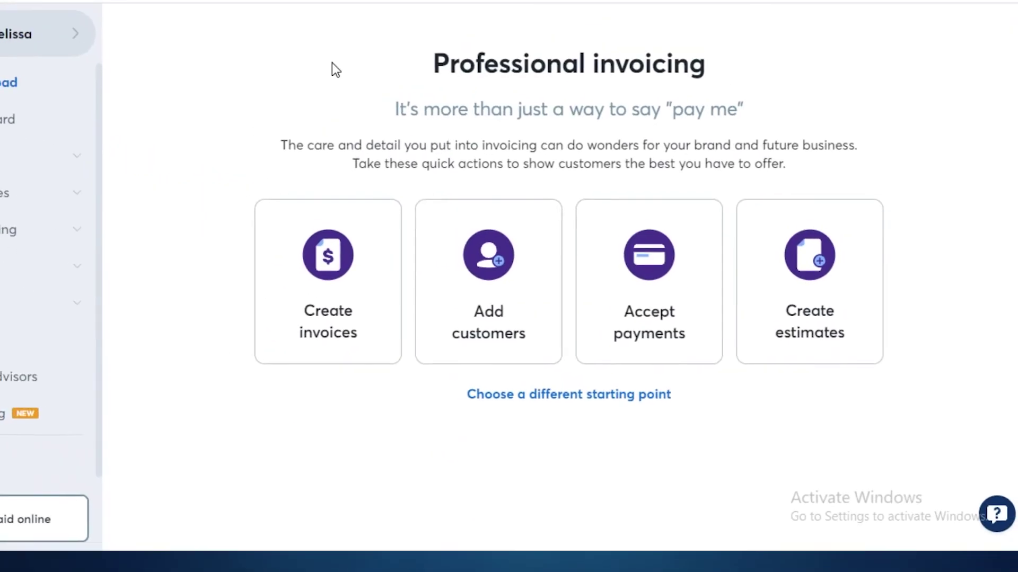
Open the Wave Advisors page from the Launchpad sidebar
{"action": "left_click", "coordinate": [127, 367]}
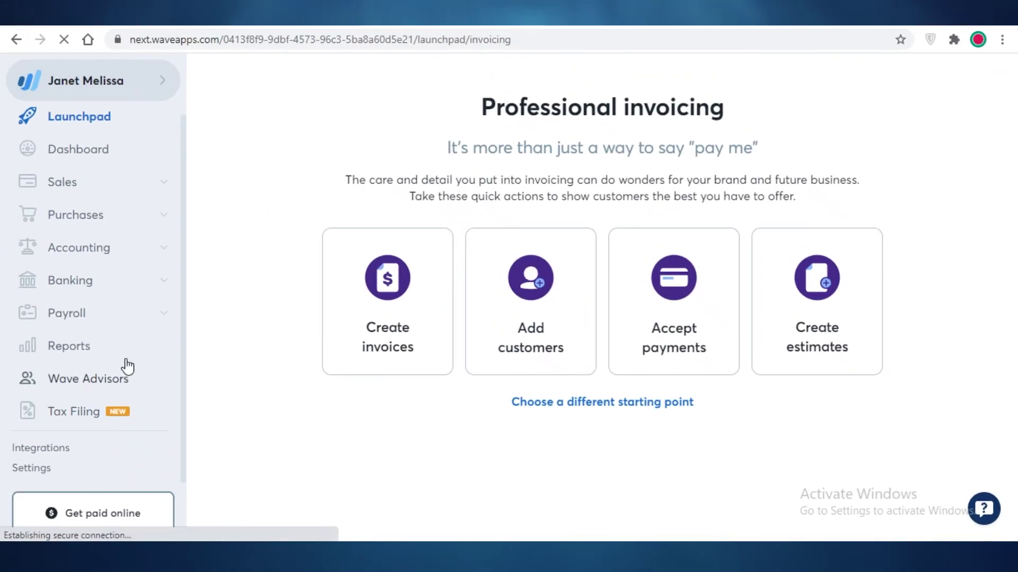